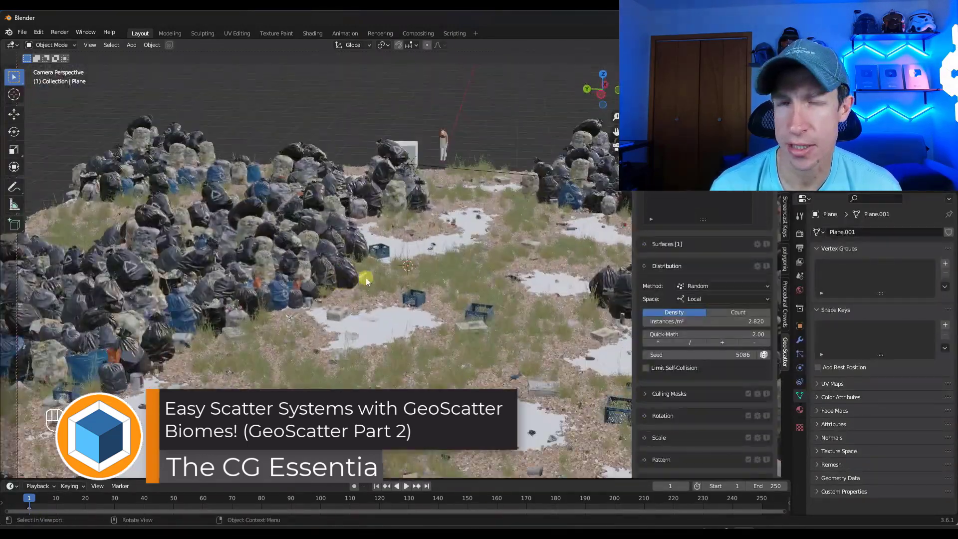
Scroll up past the Blender scatter-scene preview to reach the Geo-Scatter 5.4 product page
{"action": "scroll", "coordinate": [714, 208], "scroll_direction": "up", "scroll_amount": 8}
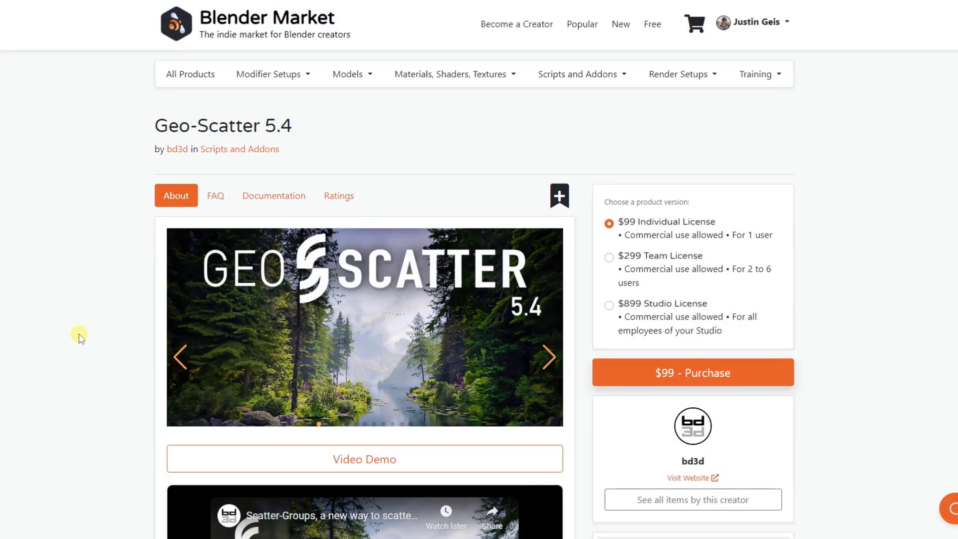
Scroll down to The Biome System section and open the PLANT LIBRARY link in a new tab
{"action": "scroll", "coordinate": [79, 337], "scroll_direction": "down", "scroll_amount": 1}
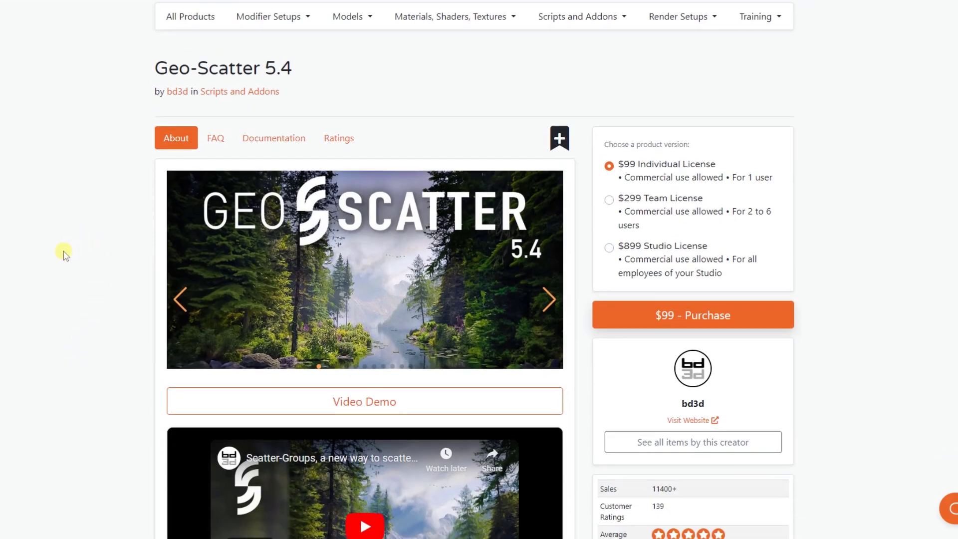
{"action": "scroll", "coordinate": [76, 308], "scroll_direction": "down", "scroll_amount": 1}
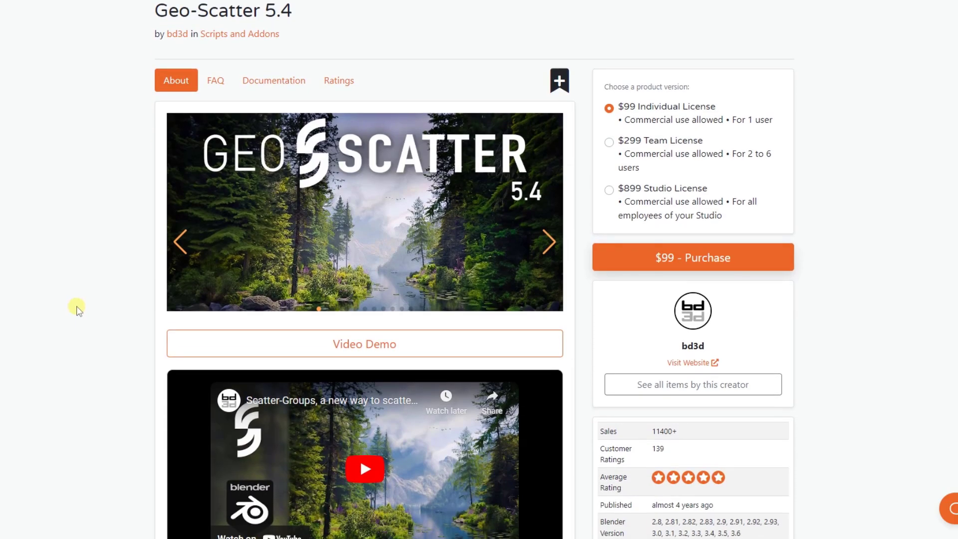
{"action": "scroll", "coordinate": [96, 318], "scroll_direction": "down", "scroll_amount": 20}
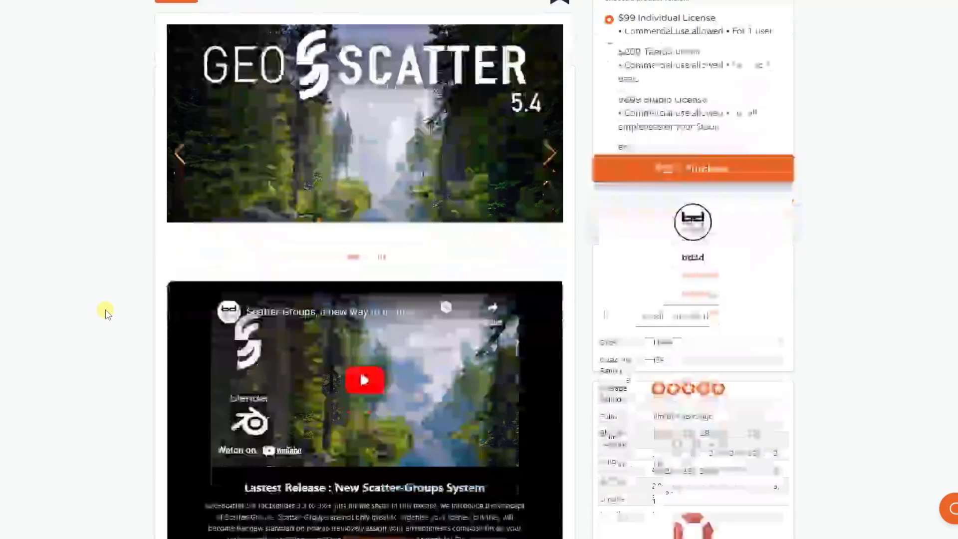
{"action": "scroll", "coordinate": [126, 302], "scroll_direction": "down", "scroll_amount": 20}
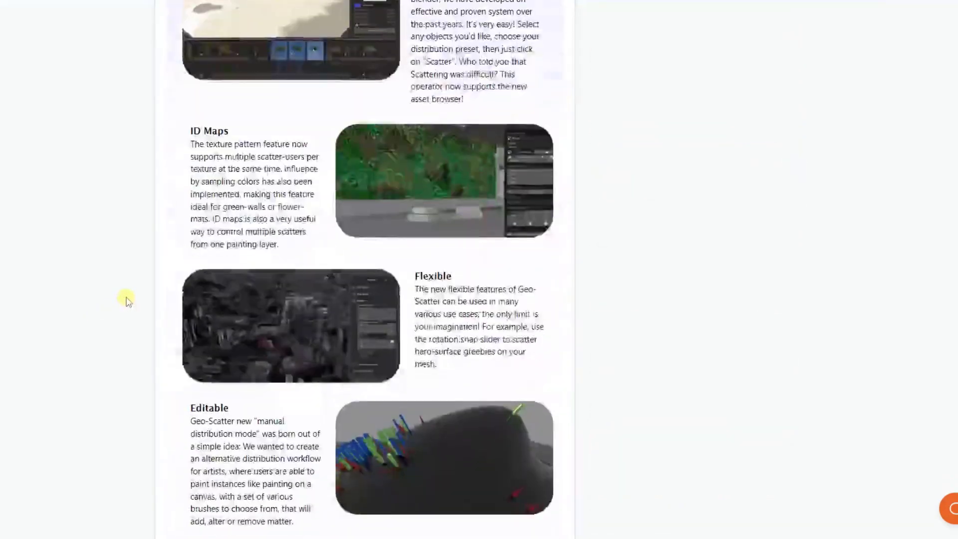
{"action": "scroll", "coordinate": [126, 302], "scroll_direction": "down", "scroll_amount": 15}
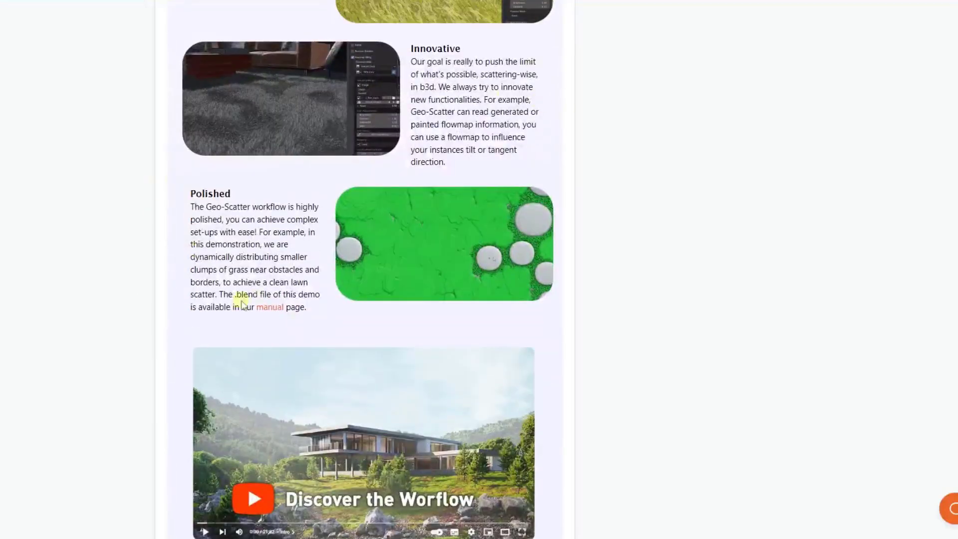
{"action": "scroll", "coordinate": [317, 252], "scroll_direction": "down", "scroll_amount": 12}
{"action": "scroll", "coordinate": [649, 272], "scroll_direction": "down", "scroll_amount": 3}
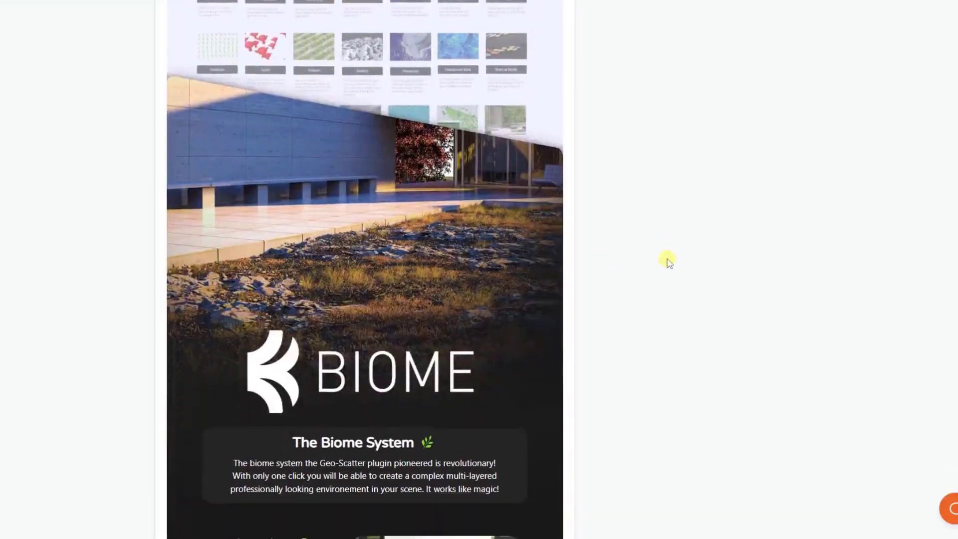
{"action": "scroll", "coordinate": [190, 247], "scroll_direction": "down", "scroll_amount": 7}
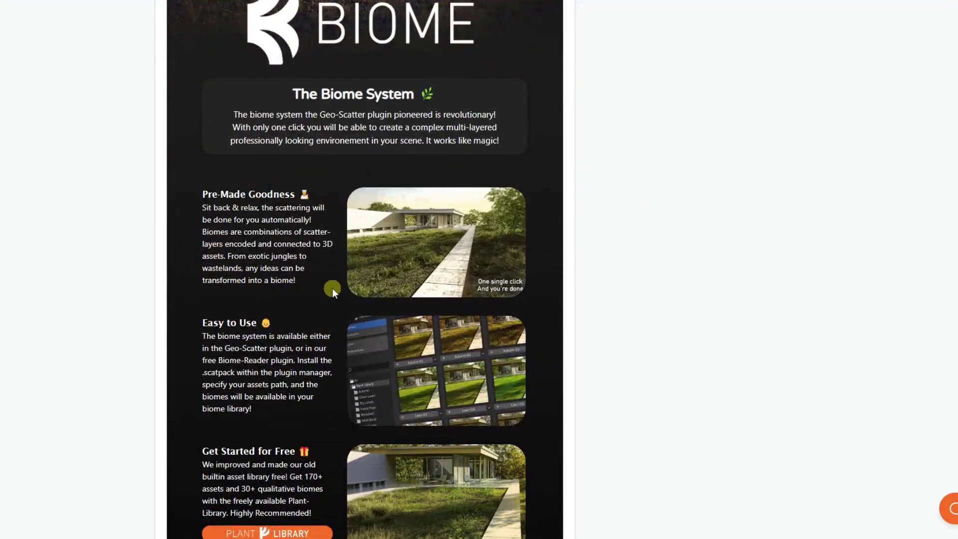
{"action": "scroll", "coordinate": [307, 252], "scroll_direction": "down", "scroll_amount": 3}
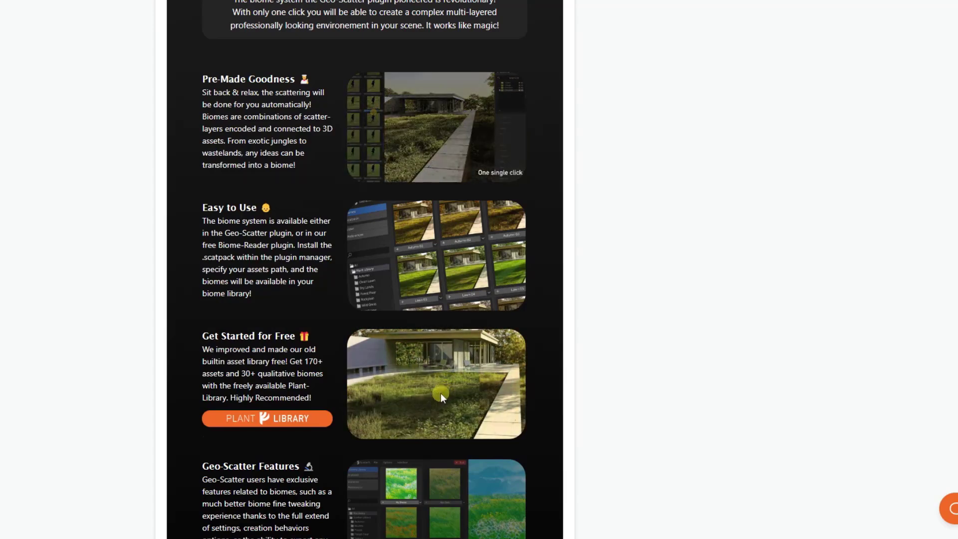
{"action": "right_click", "coordinate": [289, 419]}
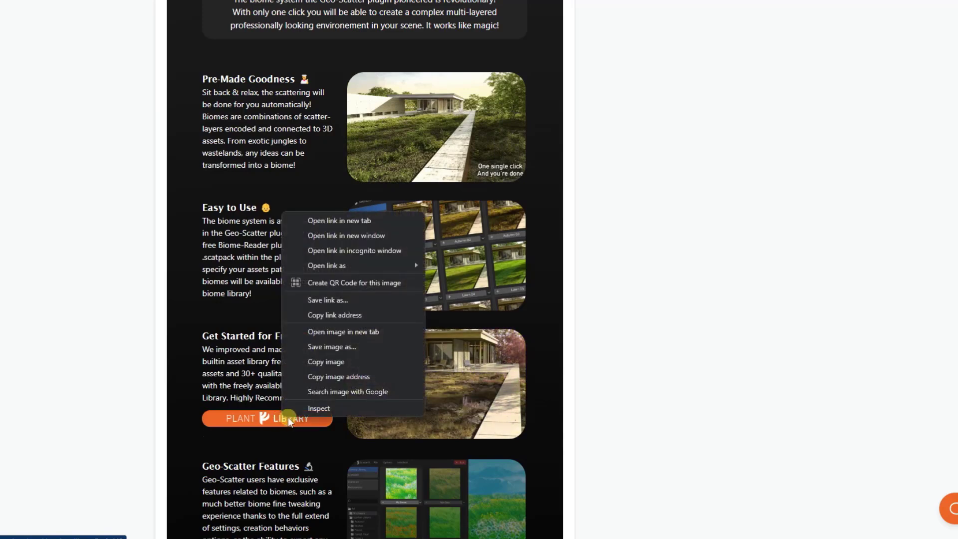
{"action": "left_click", "coordinate": [341, 220]}
Switch to the newly opened Plant Library tab with Ctrl+Tab
{"action": "key", "text": "ctrl+Tab"}
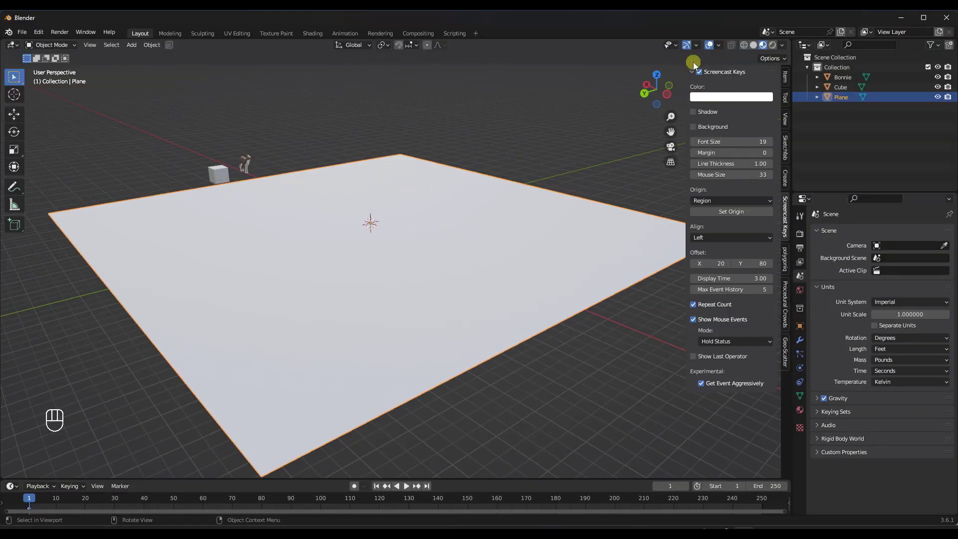
Collapse the Screencast Keys settings and expand the Geo-Scatter add-on details in Preferences
{"action": "left_click", "coordinate": [724, 24]}
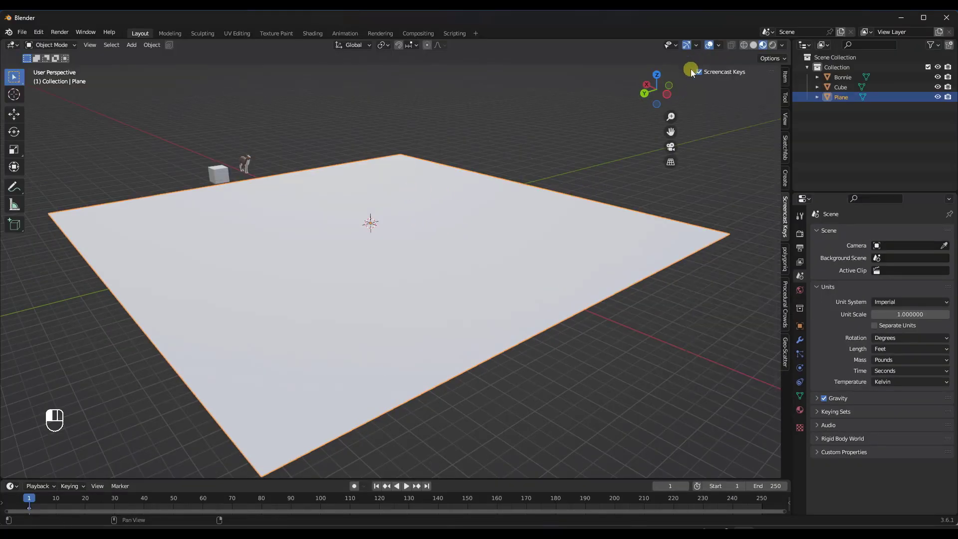
{"action": "left_click", "coordinate": [38, 32]}
{"action": "left_click", "coordinate": [65, 176]}
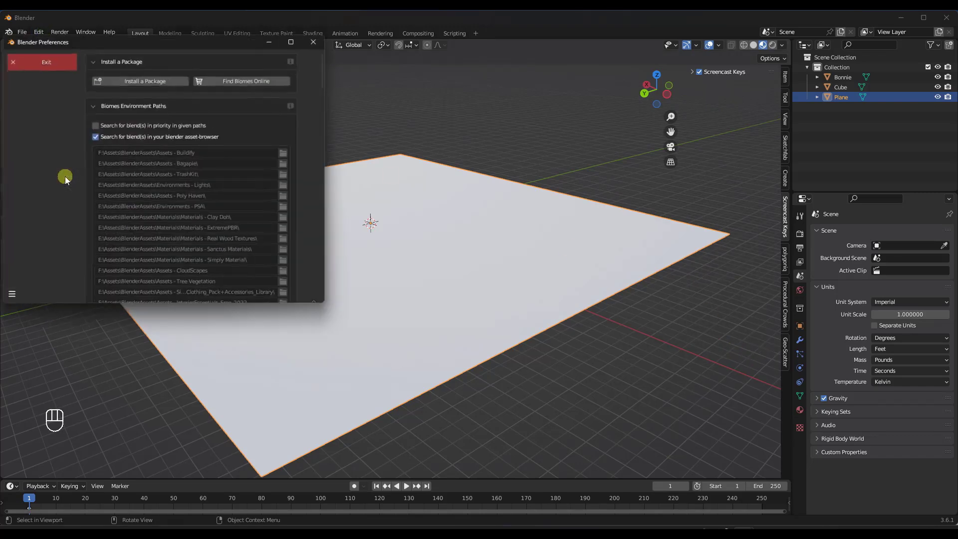
{"action": "left_click", "coordinate": [39, 58]}
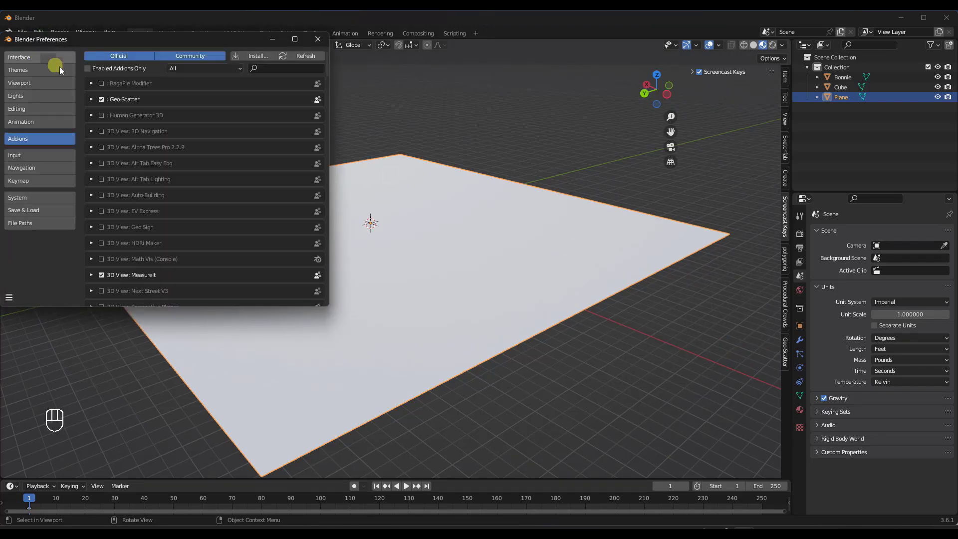
{"action": "left_click", "coordinate": [91, 100]}
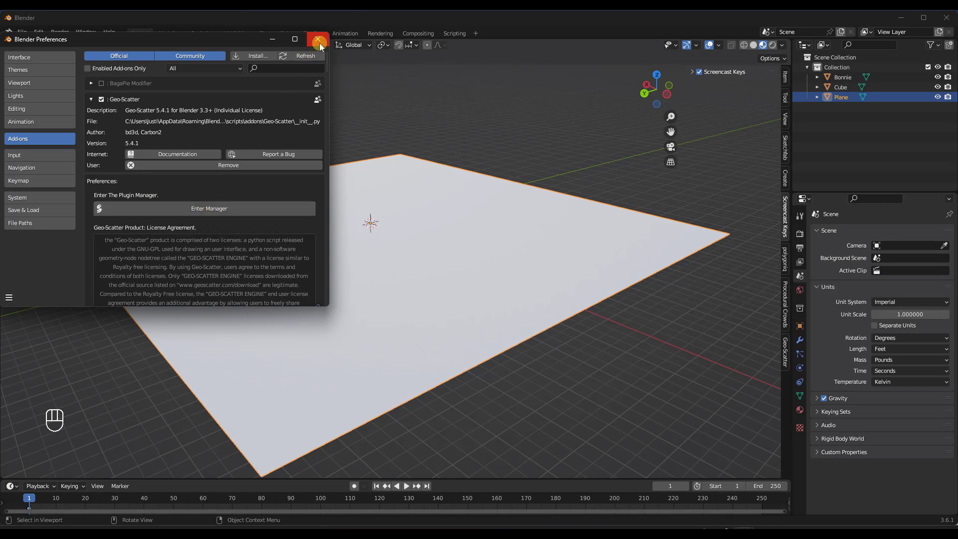
Show the GeoScatter sidebar panels and eyedrop the Plane as the scatter emitter
{"action": "key", "text": "n"}
{"action": "key", "text": "n"}
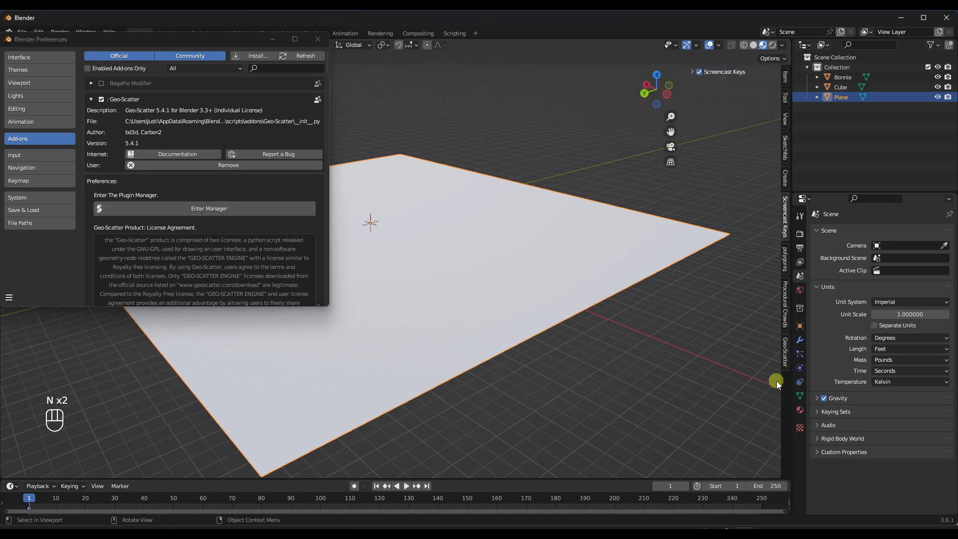
{"action": "left_click", "coordinate": [785, 352]}
{"action": "left_click", "coordinate": [762, 71]}
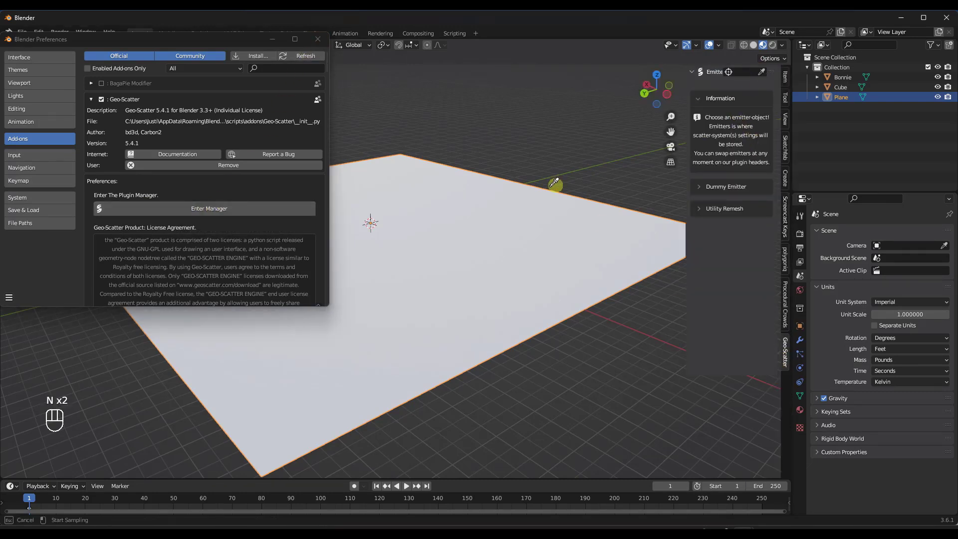
{"action": "left_click", "coordinate": [576, 177]}
Expand the Biome Scatter section and open the Geo-Scatter biomes manager
{"action": "scroll", "coordinate": [768, 239], "scroll_direction": "down", "scroll_amount": 2}
{"action": "left_click", "coordinate": [715, 303]}
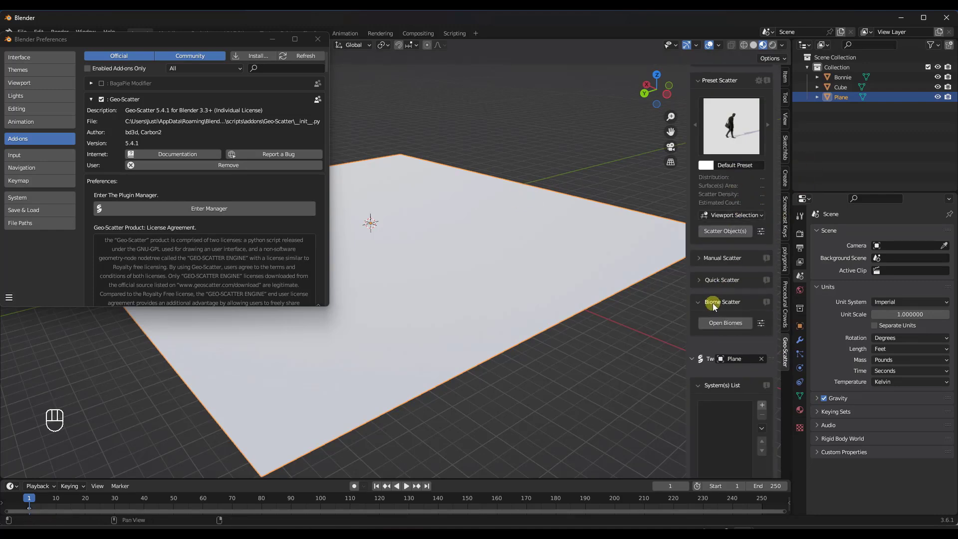
{"action": "scroll", "coordinate": [719, 279], "scroll_direction": "down", "scroll_amount": 4}
{"action": "left_click", "coordinate": [727, 249]}
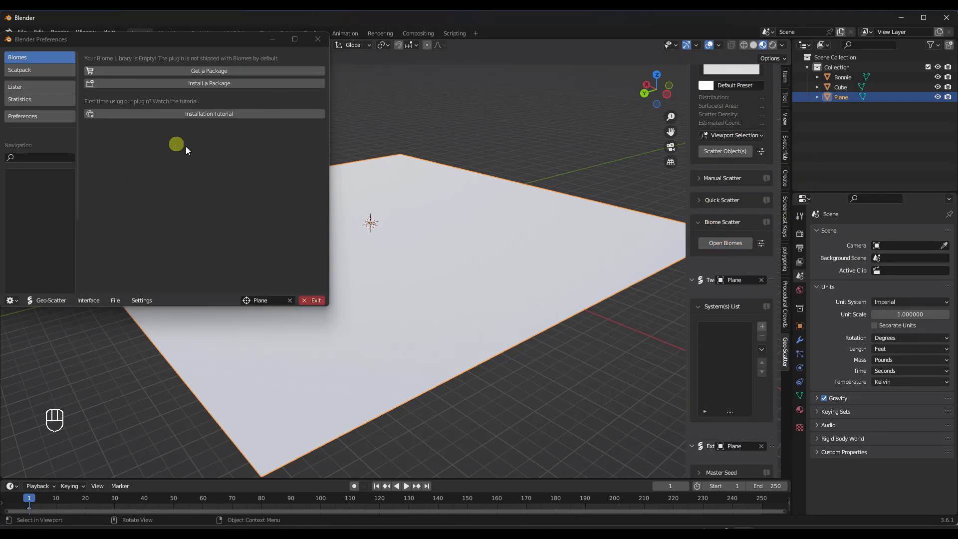
Bring the biomes manager window forward and show its File menu of library actions
{"action": "left_click", "coordinate": [29, 57]}
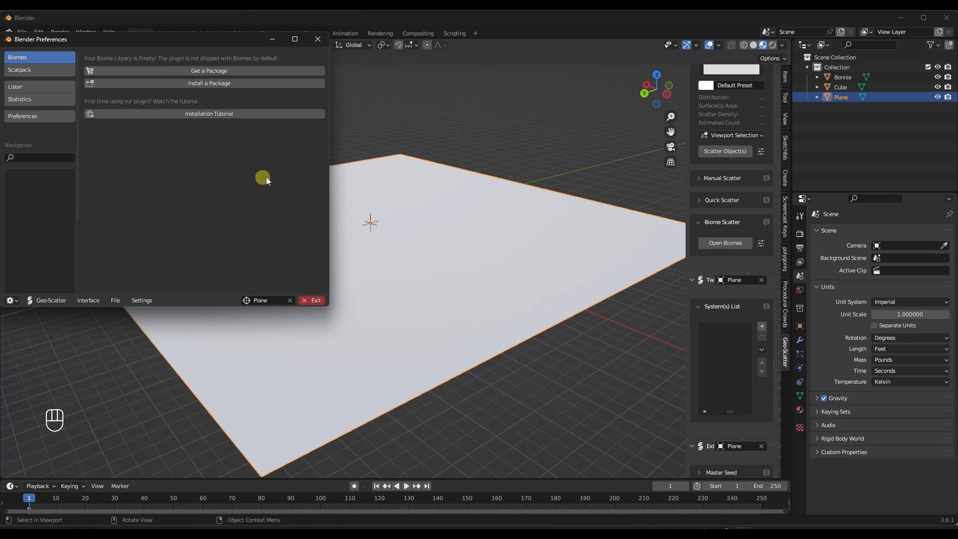
{"action": "left_click", "coordinate": [719, 243]}
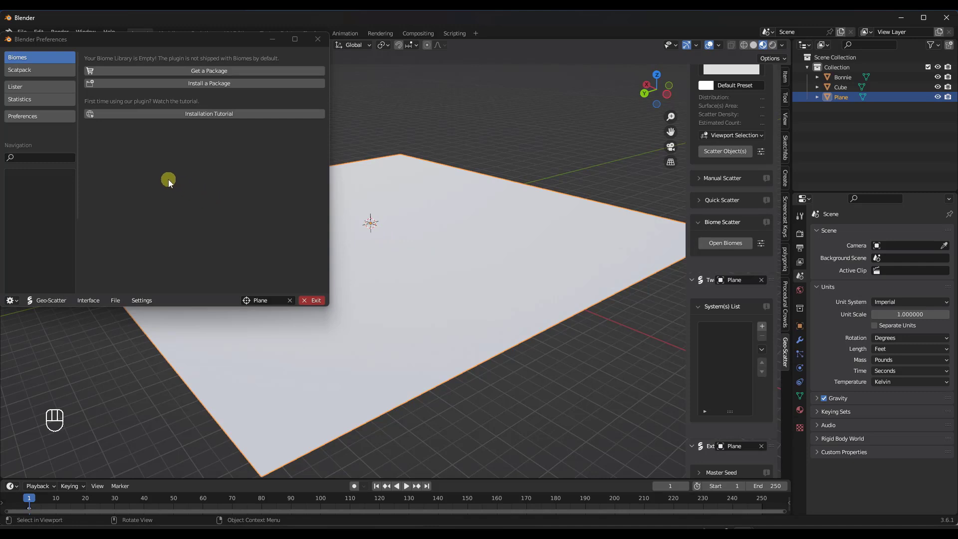
{"action": "left_click", "coordinate": [180, 173]}
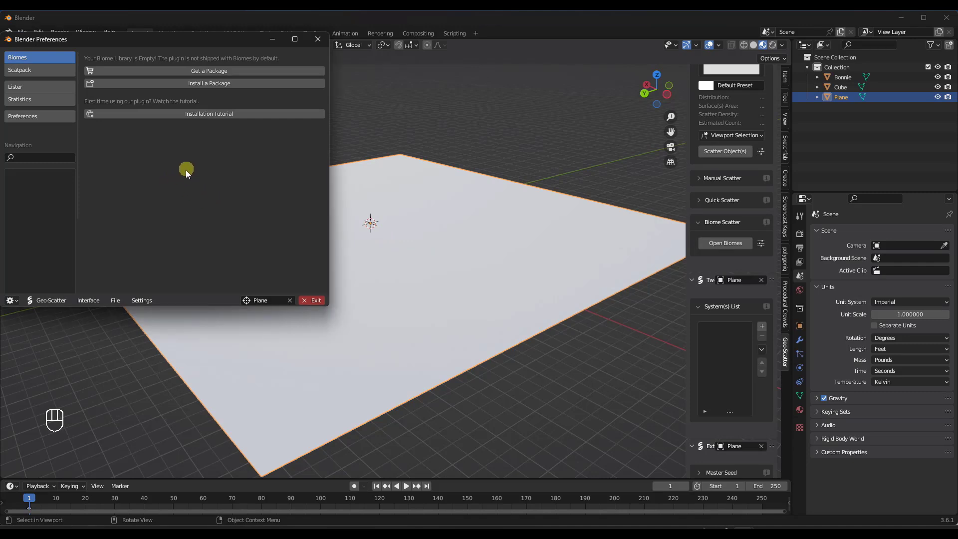
{"action": "left_click", "coordinate": [114, 298]}
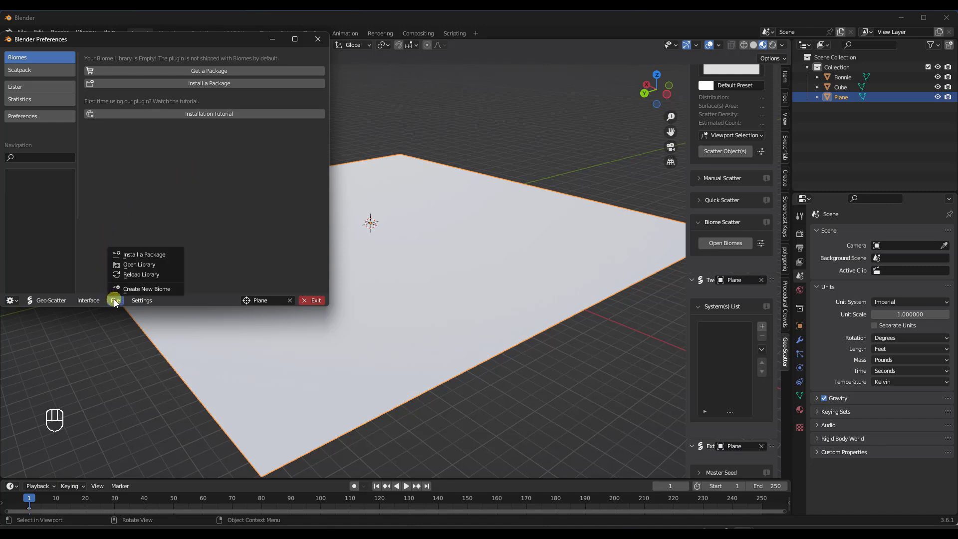
Install the BIOMES-plant_library.scatpack package and dismiss the success message
{"action": "left_click", "coordinate": [148, 255]}
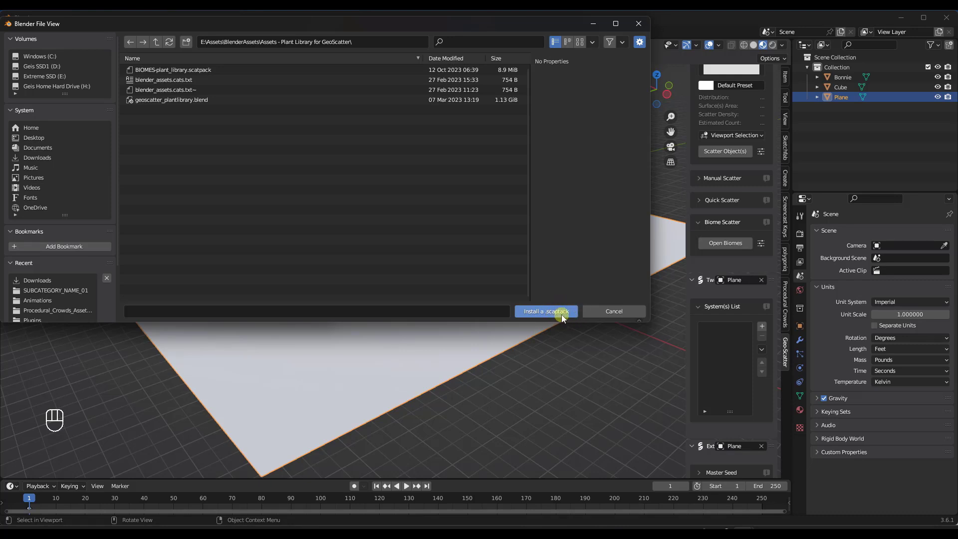
{"action": "left_click", "coordinate": [189, 71]}
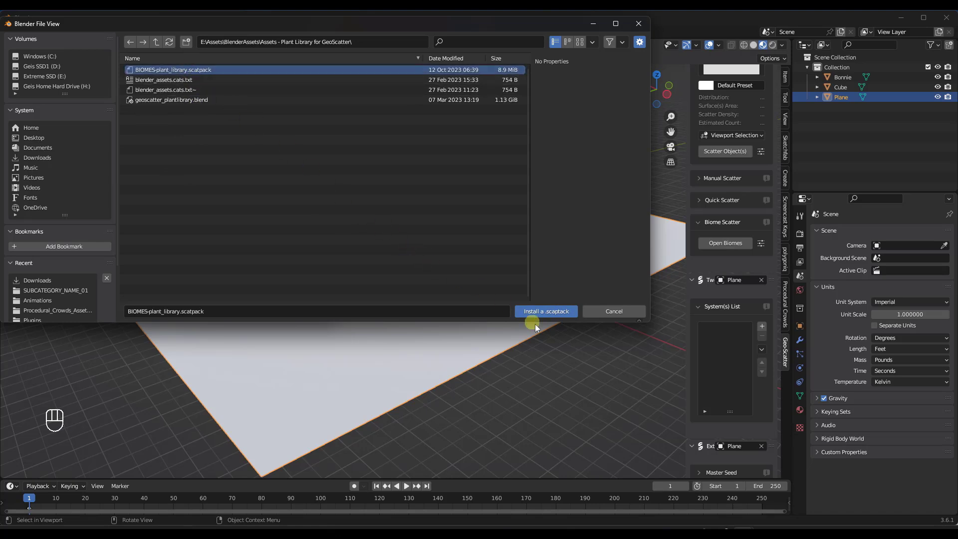
{"action": "left_click", "coordinate": [554, 314]}
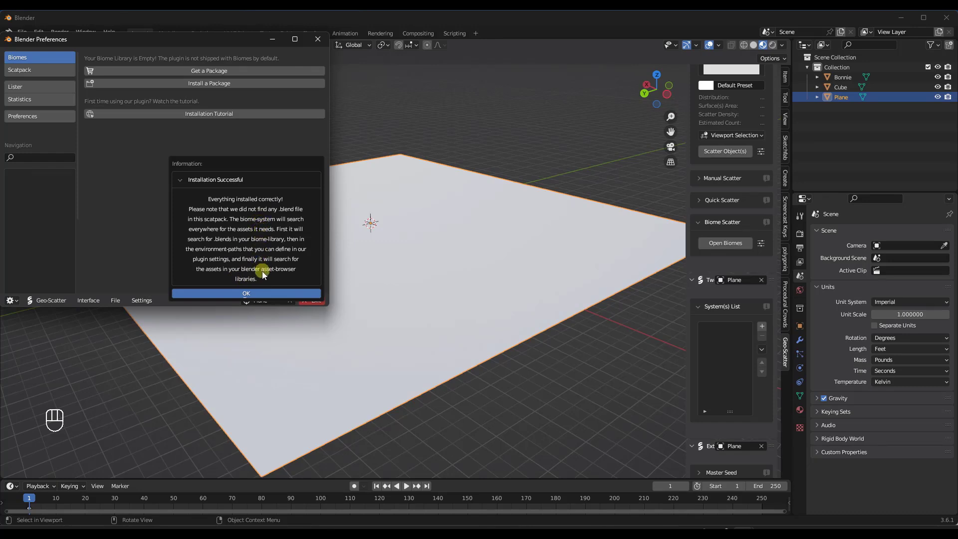
{"action": "left_click", "coordinate": [252, 293]}
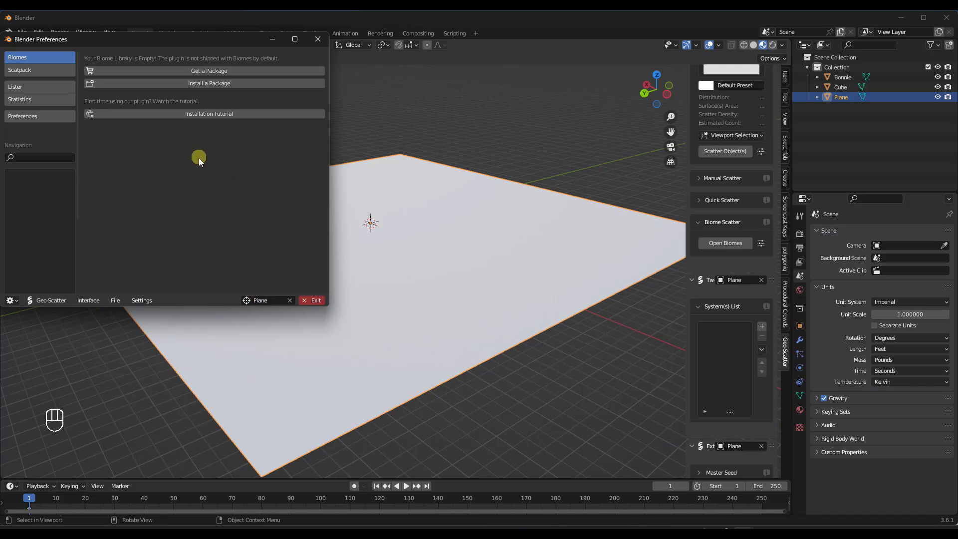
Open the manager's package and path settings, briefly checking the biome thumbnails view
{"action": "left_click", "coordinate": [724, 243]}
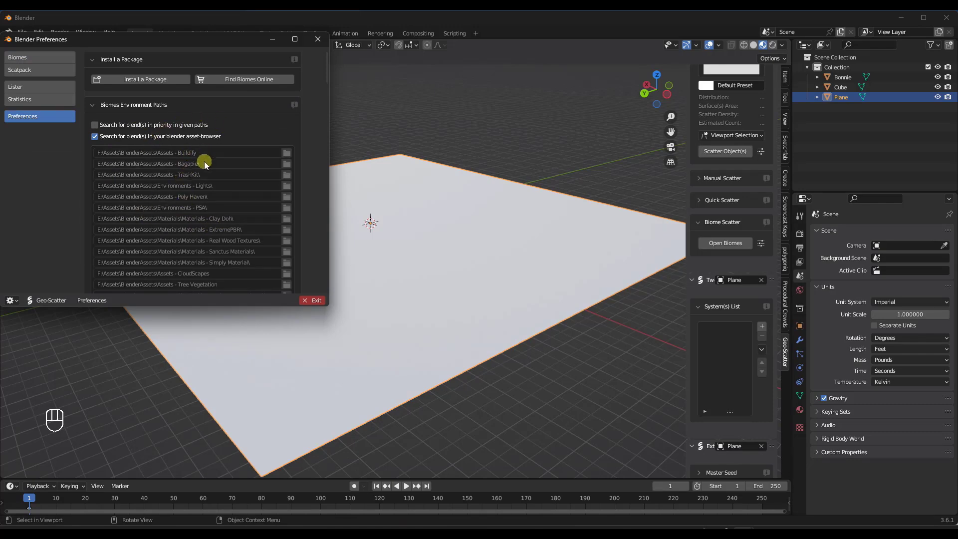
{"action": "left_click", "coordinate": [28, 59]}
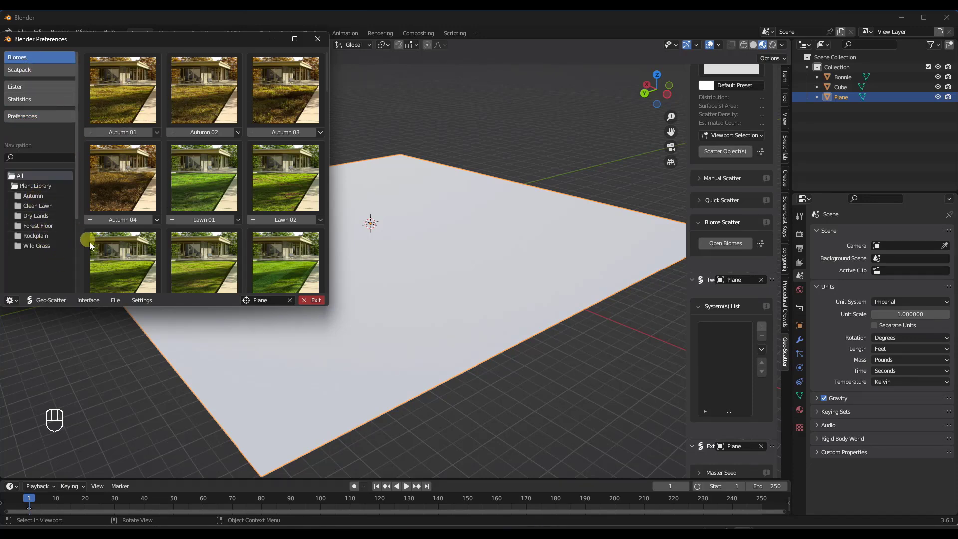
{"action": "left_click", "coordinate": [35, 117]}
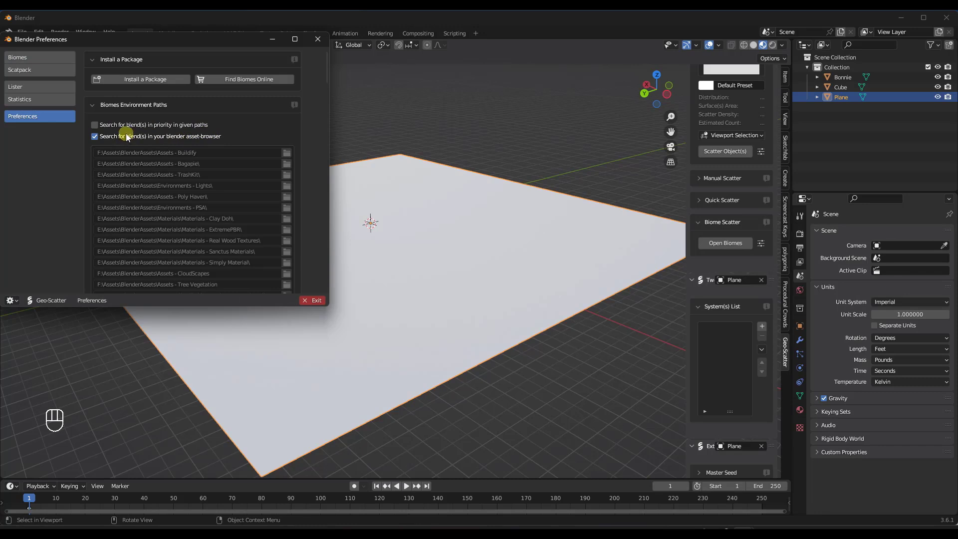
{"action": "scroll", "coordinate": [212, 136], "scroll_direction": "down", "scroll_amount": 2}
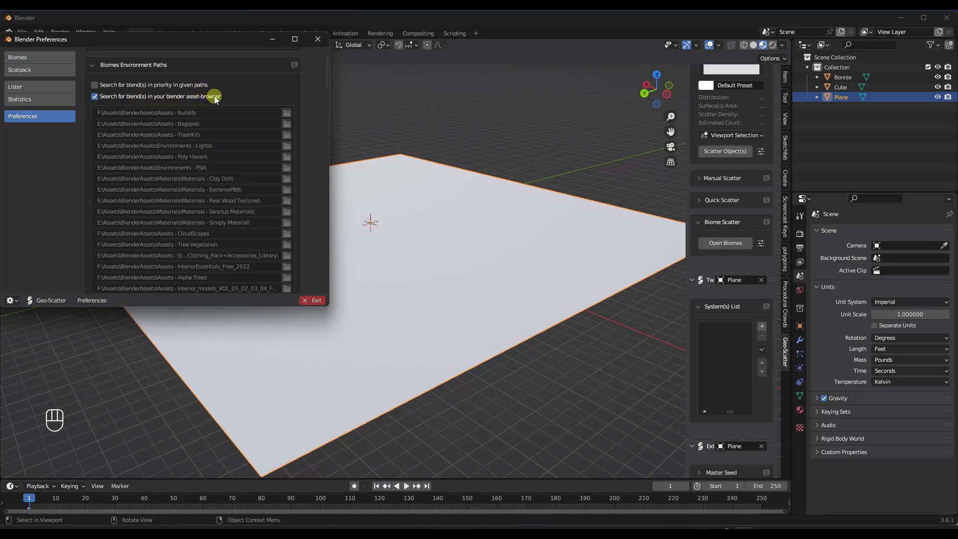
{"action": "scroll", "coordinate": [202, 220], "scroll_direction": "up", "scroll_amount": 2}
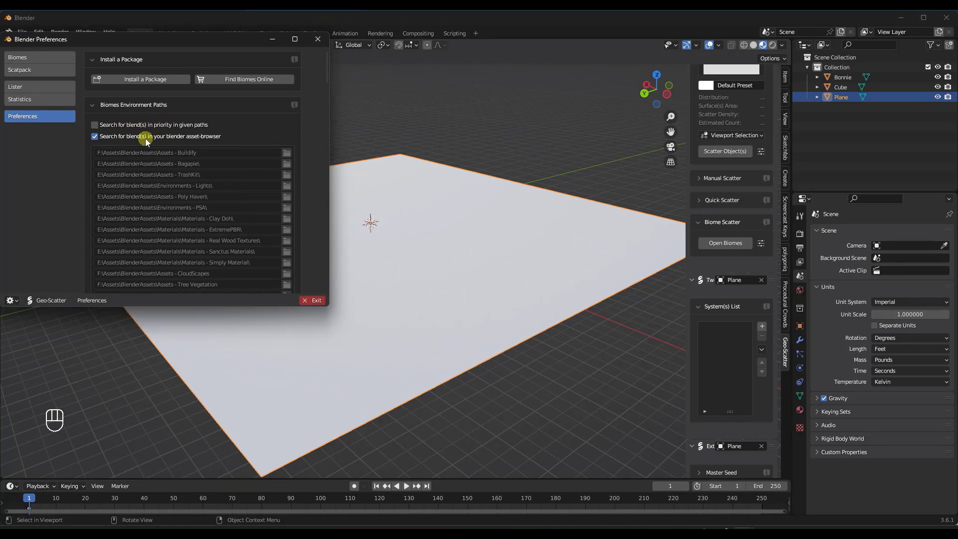
Enable priority search in given paths, add an empty path slot, and exit the manager
{"action": "left_click", "coordinate": [96, 127]}
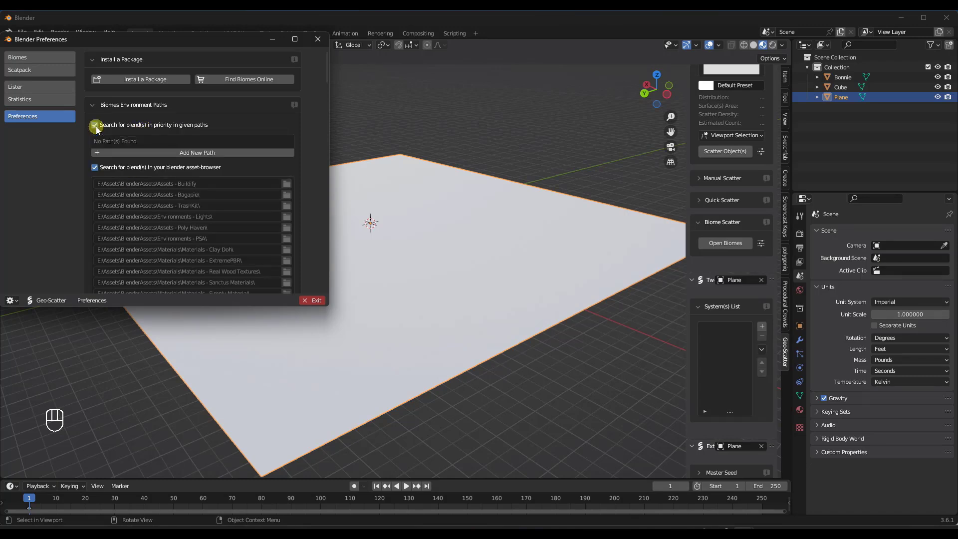
{"action": "left_click", "coordinate": [185, 153]}
{"action": "left_click", "coordinate": [277, 141]}
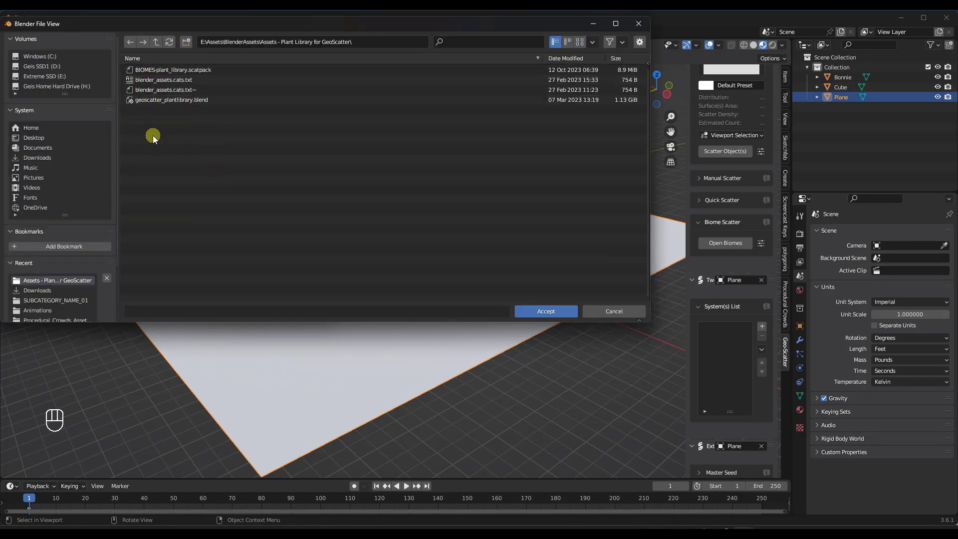
{"action": "left_click", "coordinate": [611, 312]}
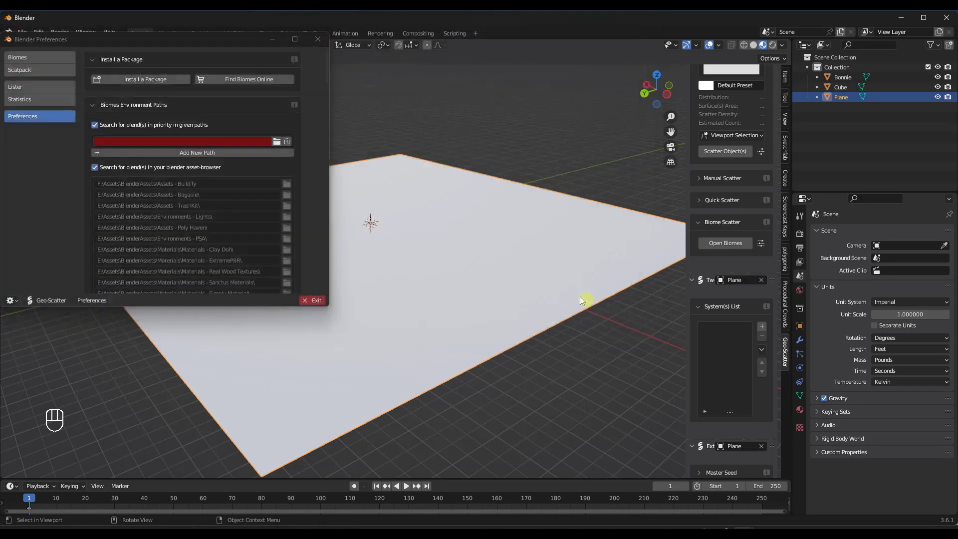
{"action": "left_click", "coordinate": [316, 300]}
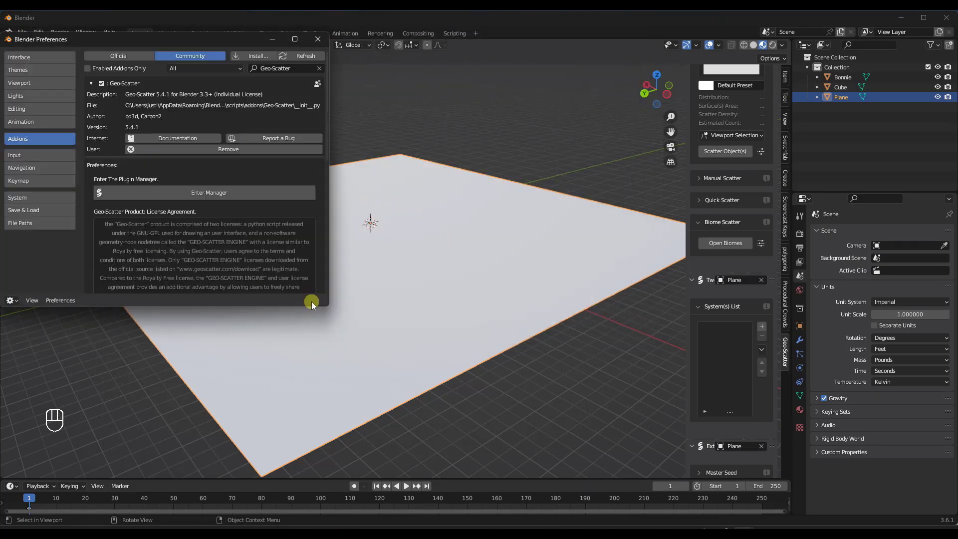
Close Preferences, clear the emitter, and re-pick the Plane as the scatter emitter
{"action": "left_click", "coordinate": [318, 38]}
{"action": "scroll", "coordinate": [741, 213], "scroll_direction": "up", "scroll_amount": 6}
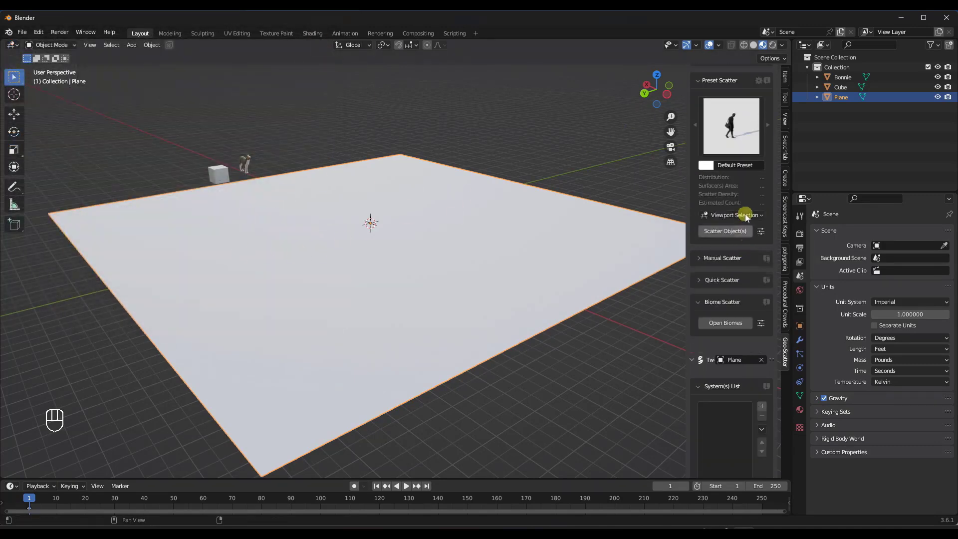
{"action": "left_click", "coordinate": [698, 118]}
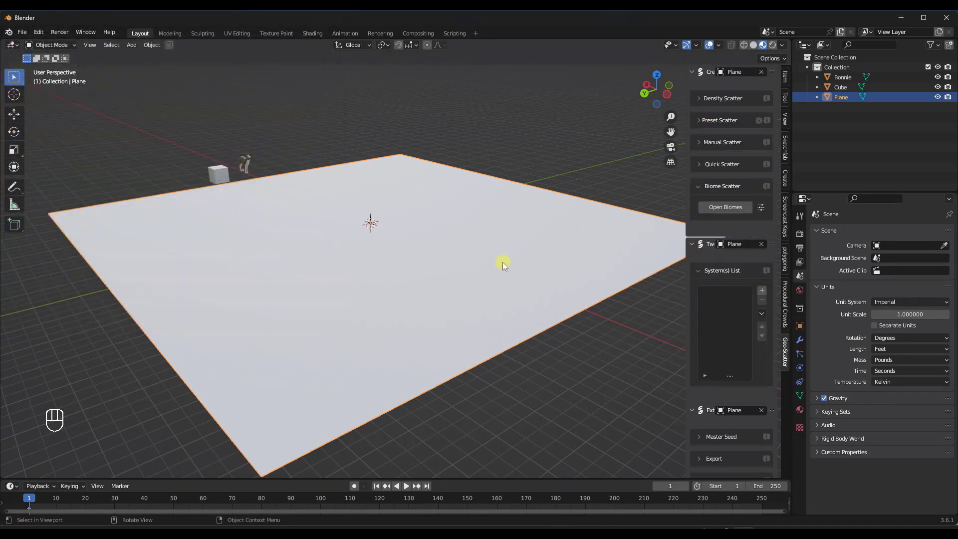
{"action": "left_click", "coordinate": [762, 72]}
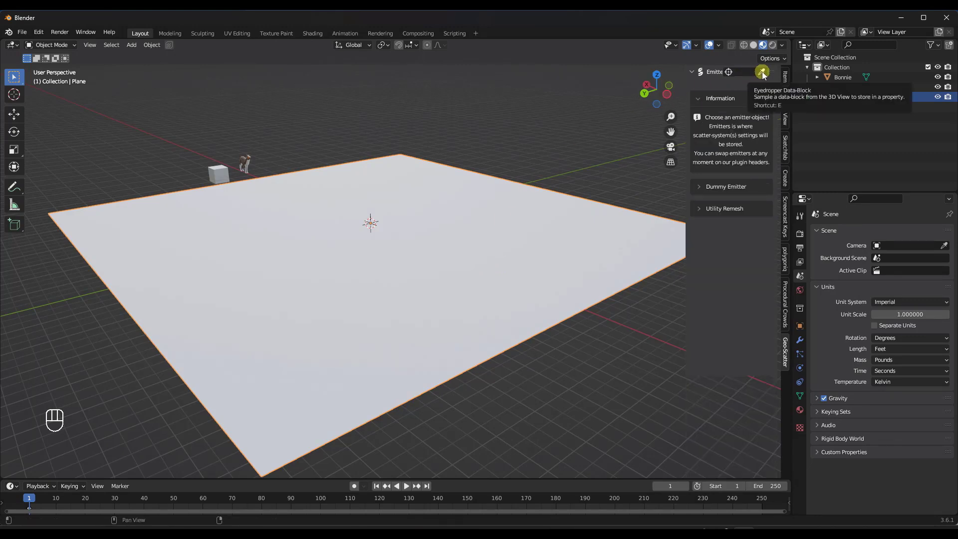
{"action": "left_click", "coordinate": [762, 72]}
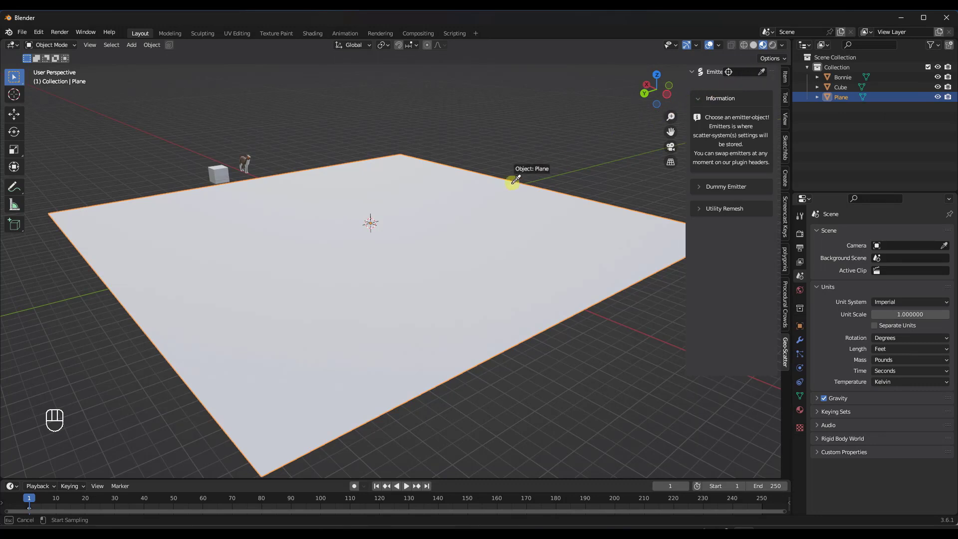
{"action": "left_click", "coordinate": [397, 217]}
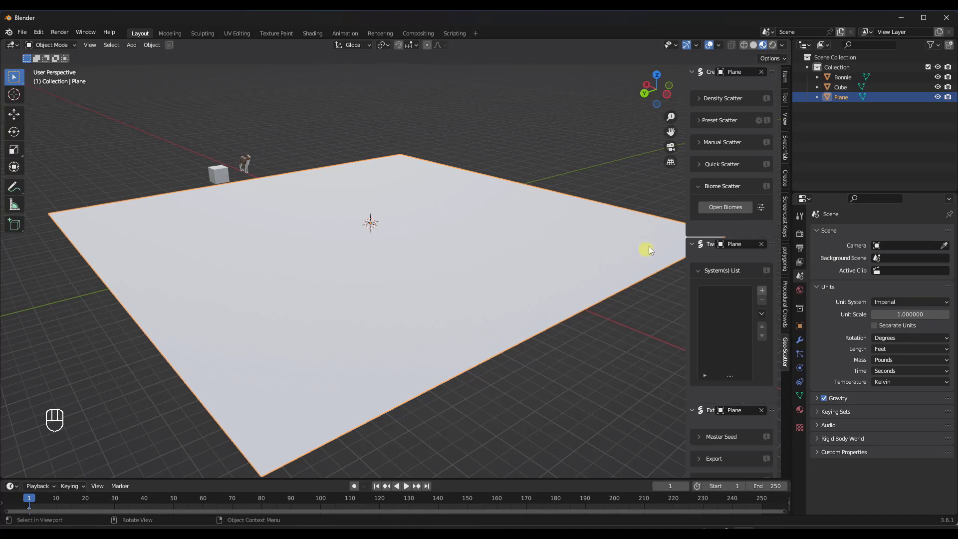
Widen the sidebar and open an enlarged biome browser showing all 31 biomes
{"action": "left_click_drag", "start_coordinate": [688, 142], "coordinate": [628, 149]}
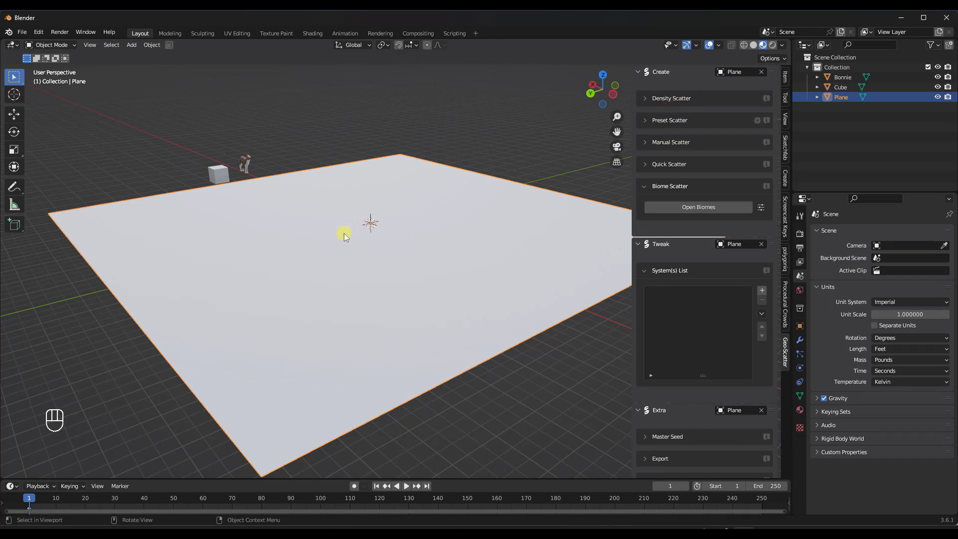
{"action": "left_click", "coordinate": [693, 209]}
{"action": "left_click_drag", "start_coordinate": [238, 189], "coordinate": [499, 189]}
Cycle through the Autumn, Clean Lawn, Dry Lands, Forest Floor, Rockplain and Wild Grass folders
{"action": "left_click", "coordinate": [29, 200]}
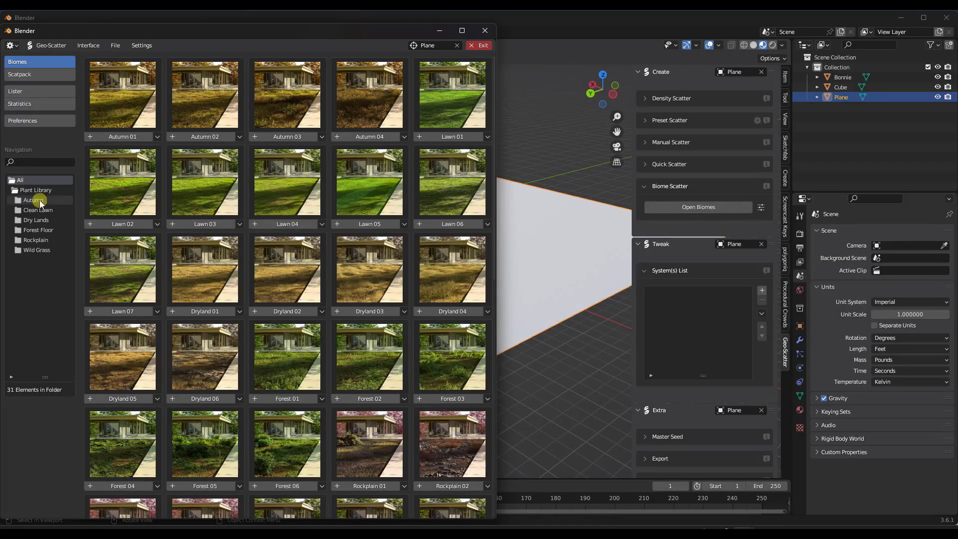
{"action": "left_click", "coordinate": [33, 200]}
{"action": "left_click", "coordinate": [34, 211]}
{"action": "left_click", "coordinate": [34, 220]}
{"action": "left_click", "coordinate": [32, 229]}
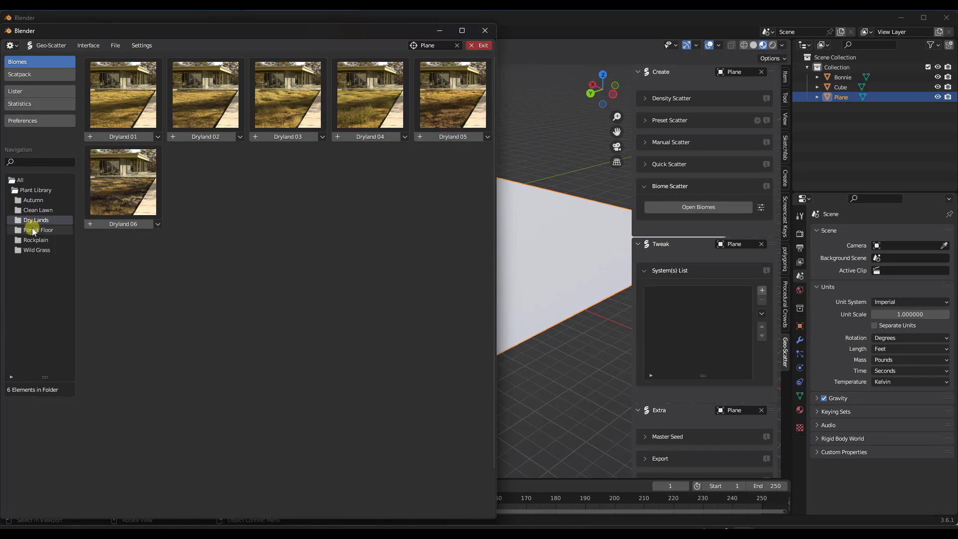
{"action": "left_click", "coordinate": [31, 240]}
{"action": "left_click", "coordinate": [30, 249]}
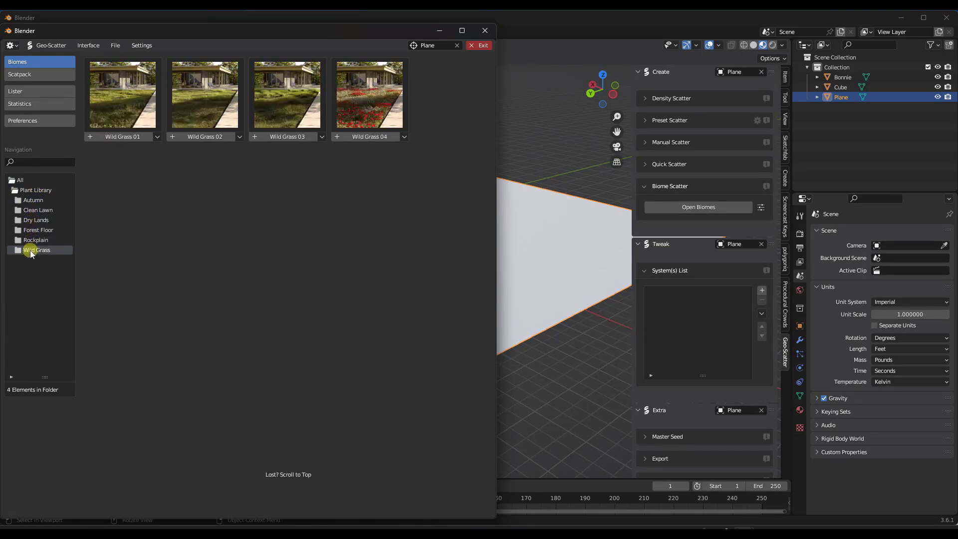
{"action": "left_click", "coordinate": [32, 238]}
{"action": "left_click", "coordinate": [34, 201]}
{"action": "left_click", "coordinate": [35, 210]}
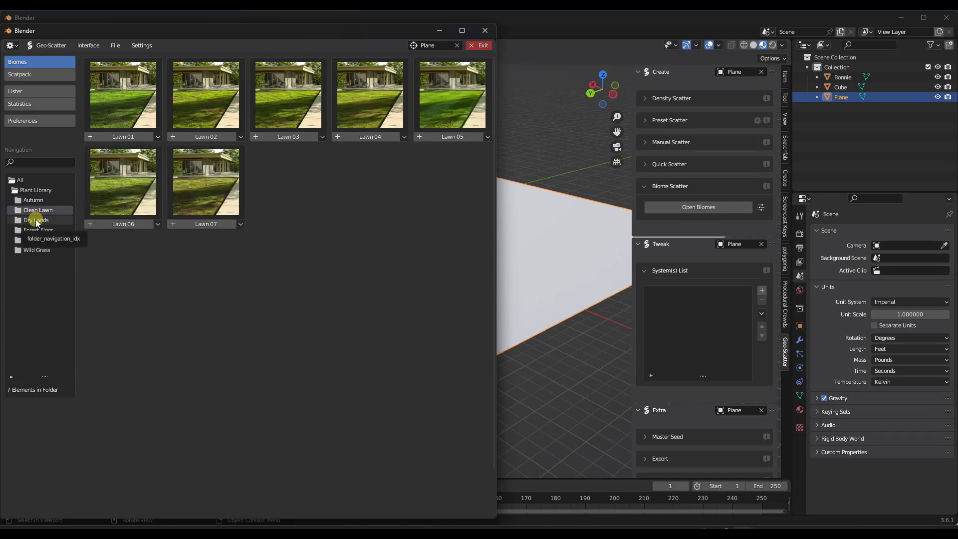
{"action": "left_click", "coordinate": [35, 220]}
{"action": "left_click", "coordinate": [35, 231]}
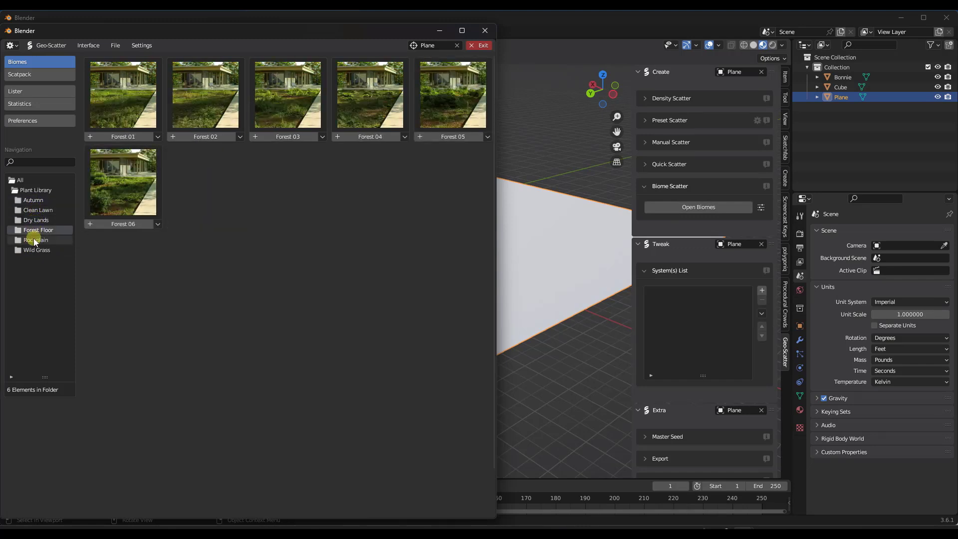
{"action": "left_click", "coordinate": [34, 238]}
{"action": "left_click", "coordinate": [32, 248]}
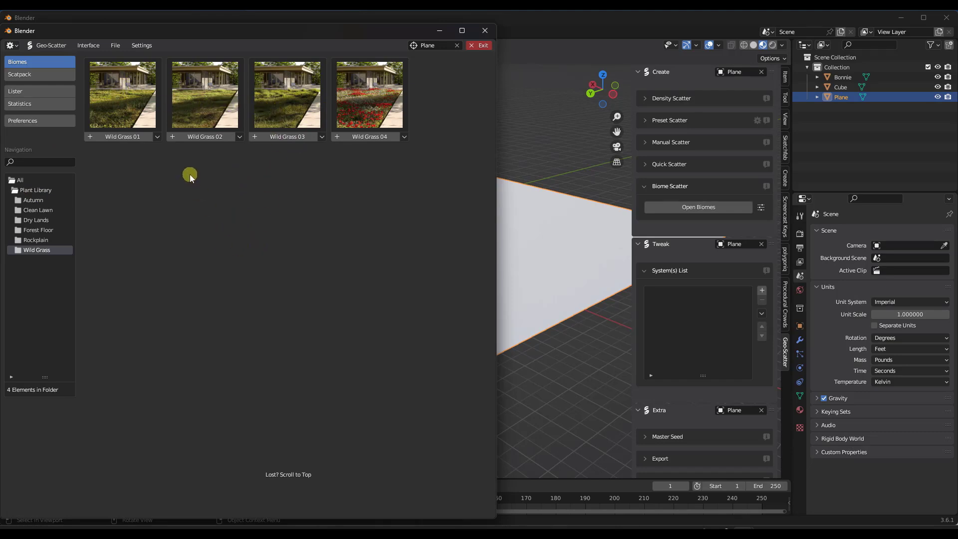
Browse the folders again and settle on Wild Grass to review Wild Grass 01 through 04
{"action": "left_click", "coordinate": [31, 200]}
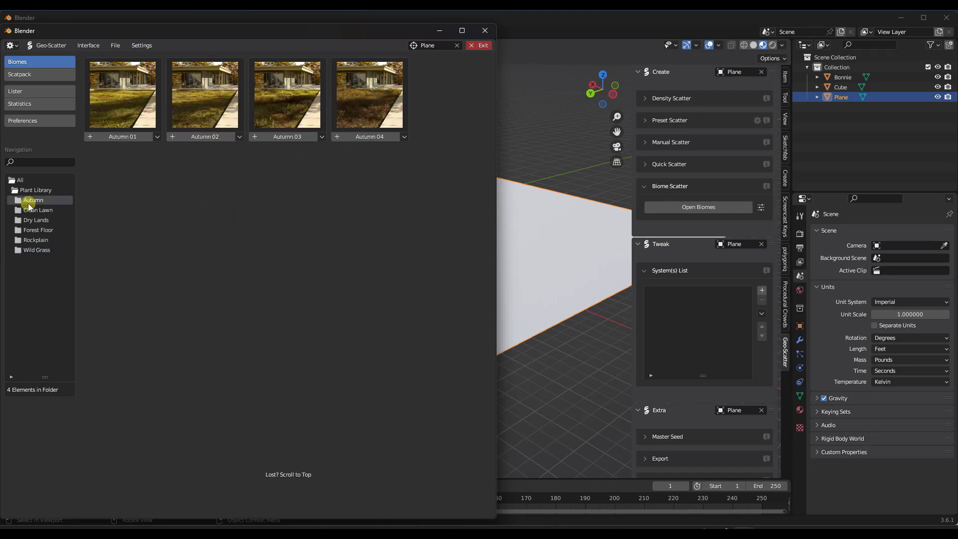
{"action": "left_click", "coordinate": [33, 210]}
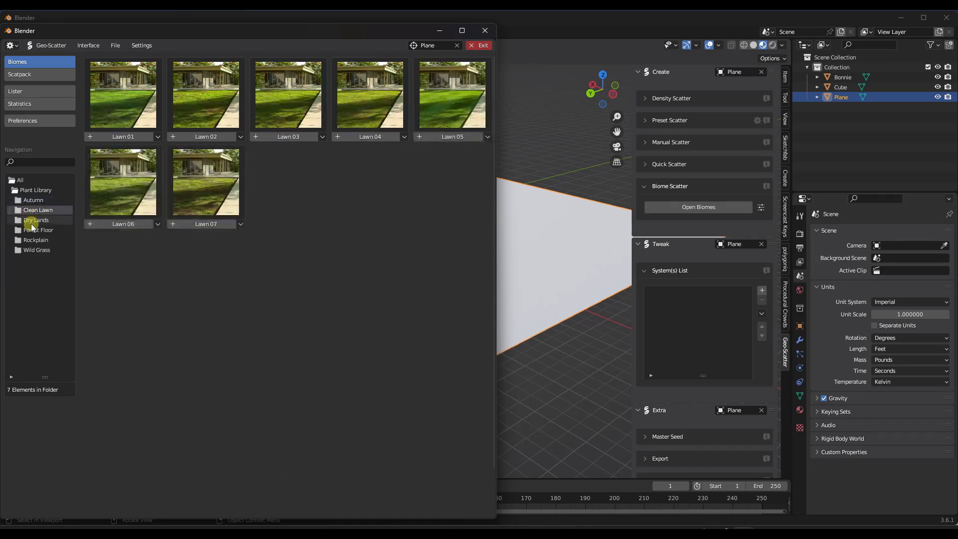
{"action": "left_click", "coordinate": [31, 221]}
{"action": "left_click", "coordinate": [34, 230]}
{"action": "left_click", "coordinate": [36, 251]}
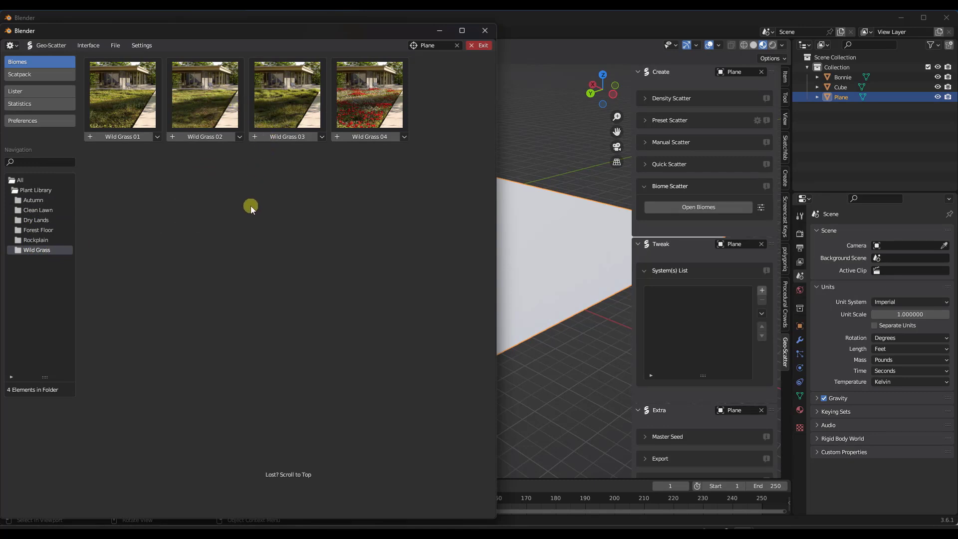
{"action": "mouse_move", "coordinate": [265, 137]}
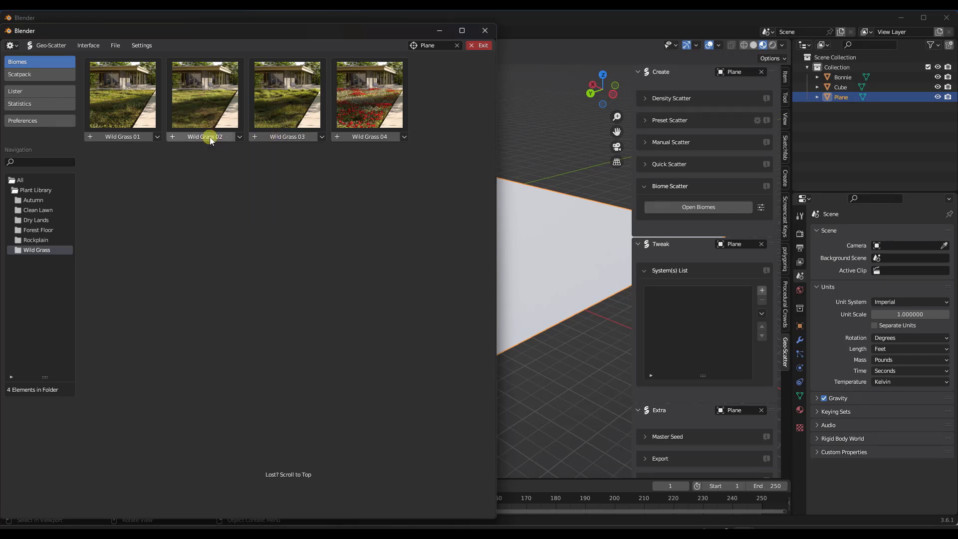
{"action": "mouse_move", "coordinate": [126, 140]}
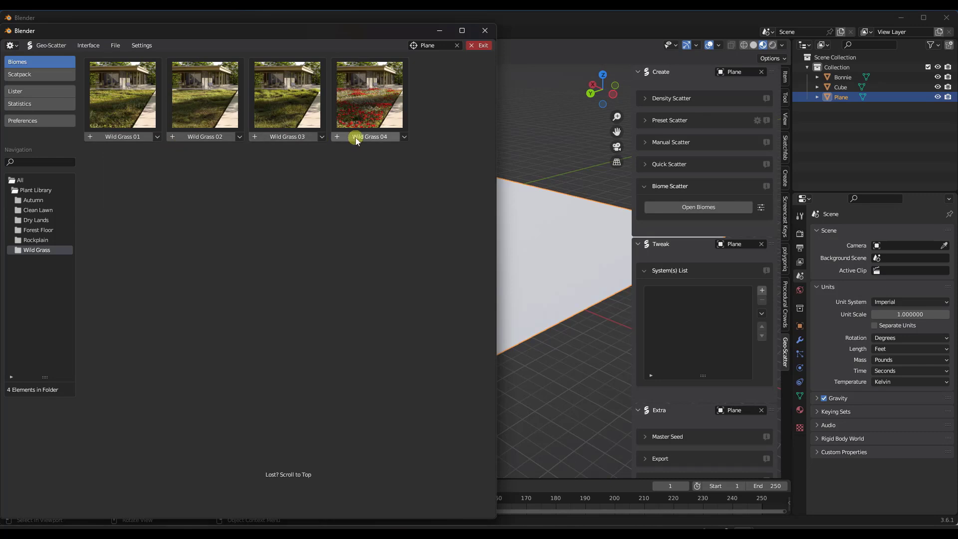
{"action": "mouse_move", "coordinate": [358, 140]}
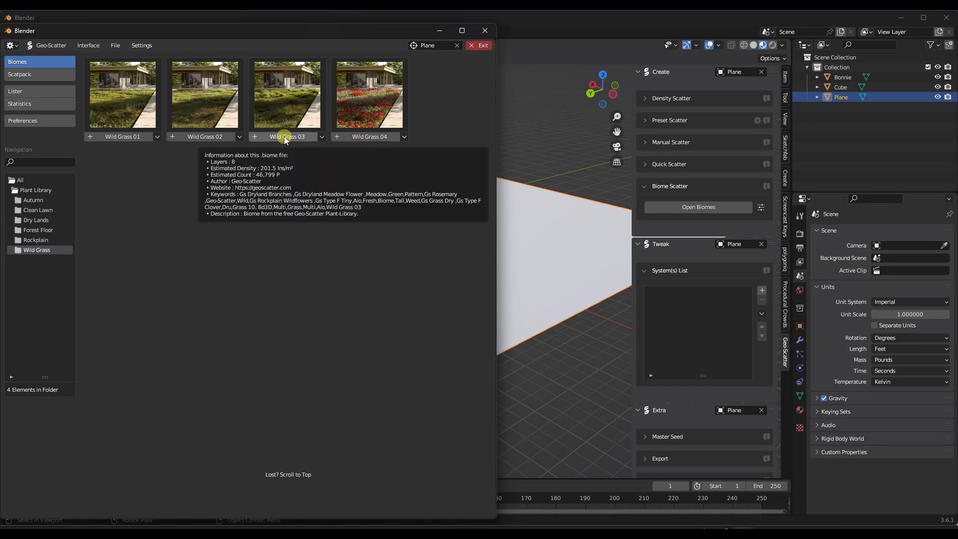
Try importing Wild Grass 03 twice, dismissing the missing file warning each time
{"action": "left_click", "coordinate": [254, 137]}
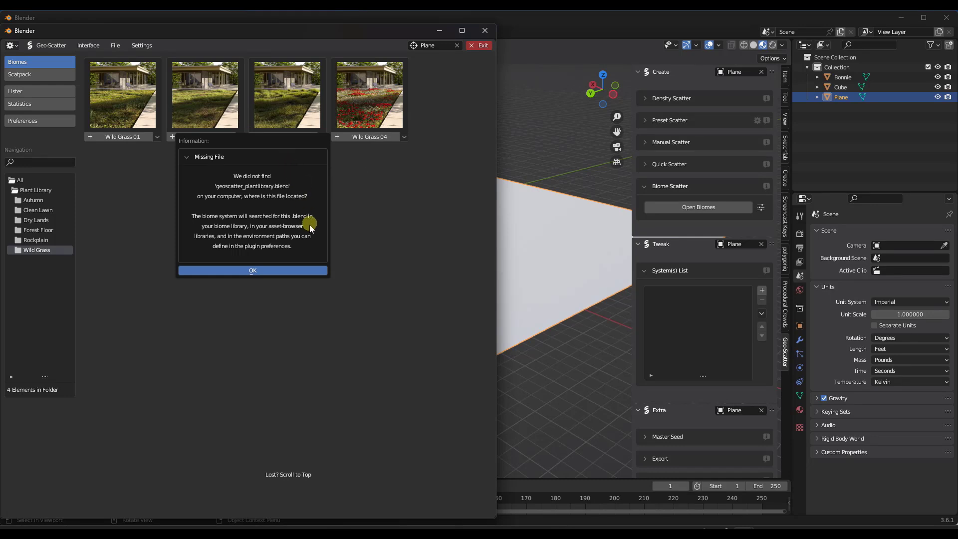
{"action": "left_click", "coordinate": [255, 271]}
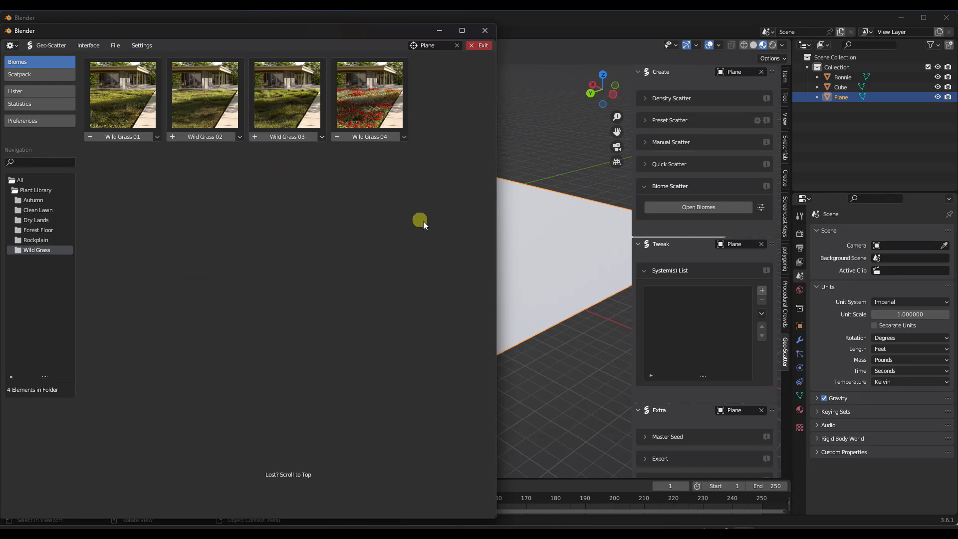
{"action": "mouse_move", "coordinate": [277, 142]}
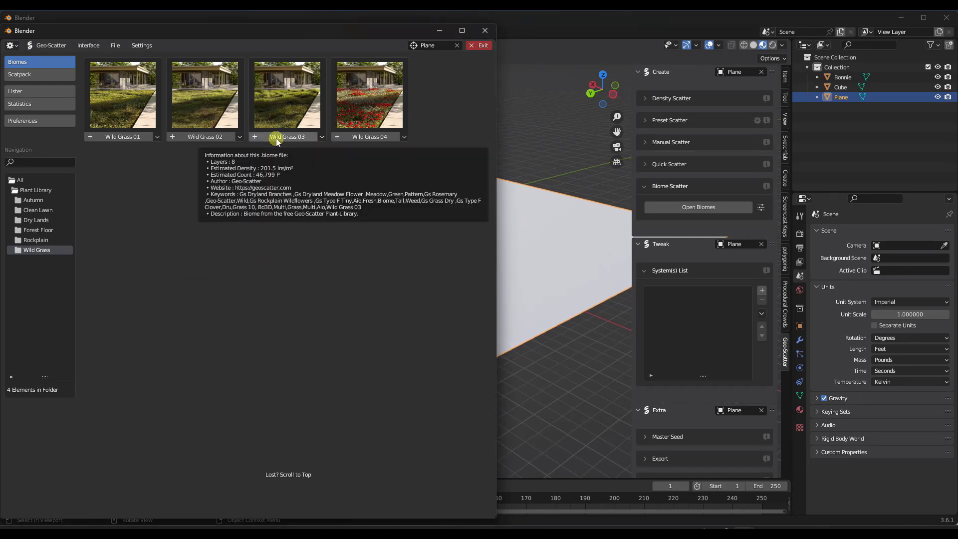
{"action": "left_click", "coordinate": [255, 136]}
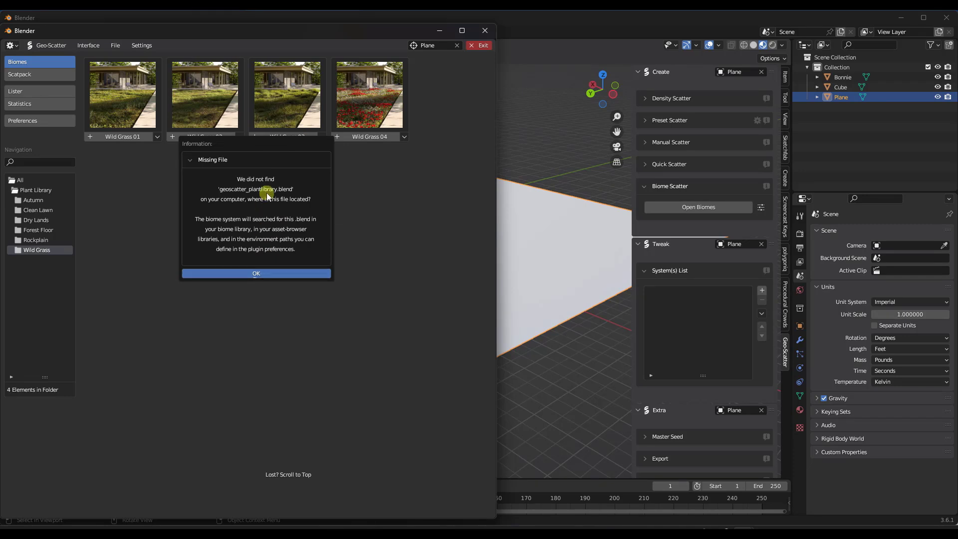
{"action": "left_click", "coordinate": [254, 276]}
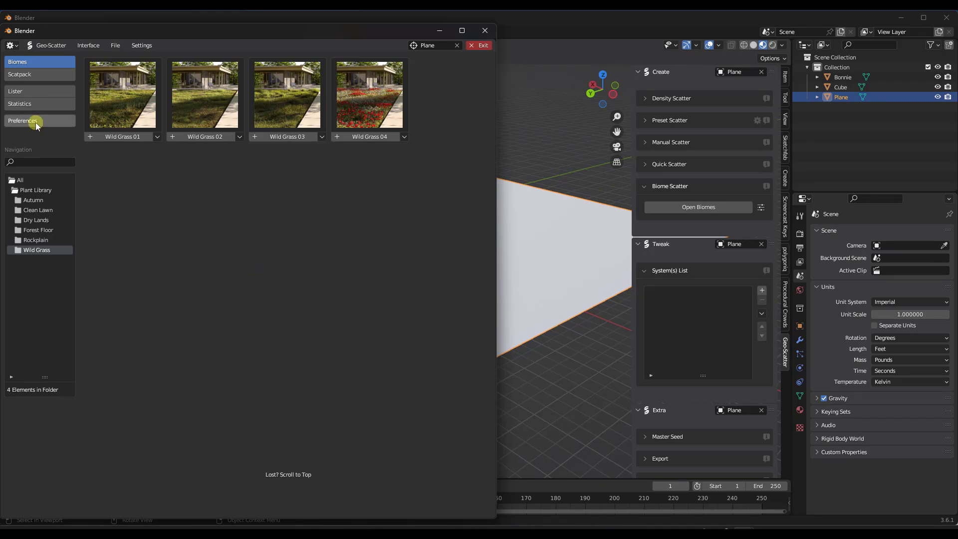
Set the biome path to the Plant Library for GeoScatter folder and import Wild Grass 03 again
{"action": "left_click", "coordinate": [33, 122]}
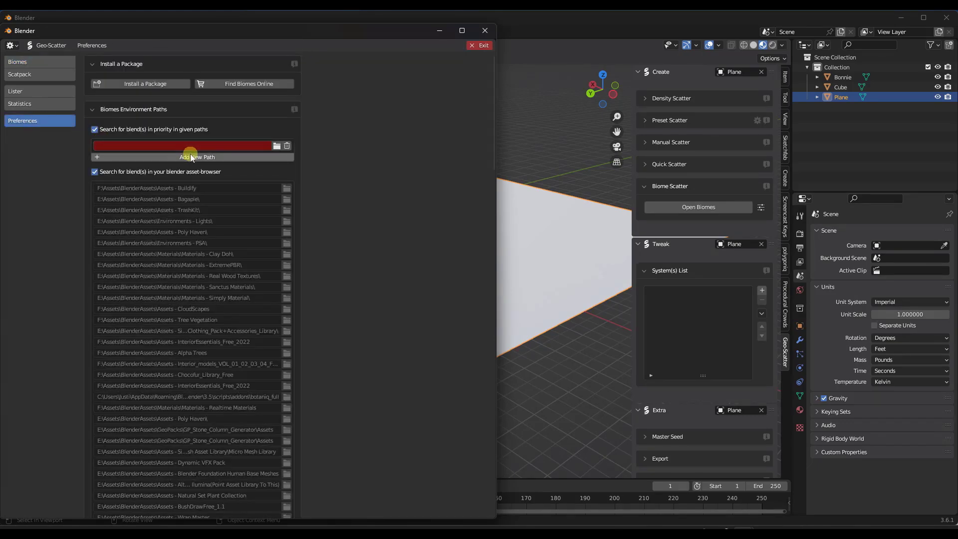
{"action": "left_click", "coordinate": [276, 146]}
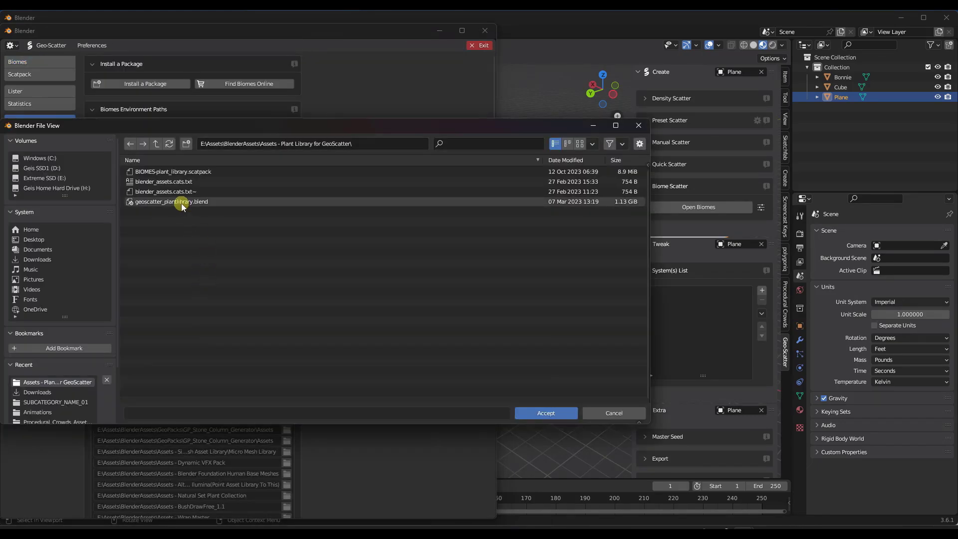
{"action": "left_click", "coordinate": [544, 413]}
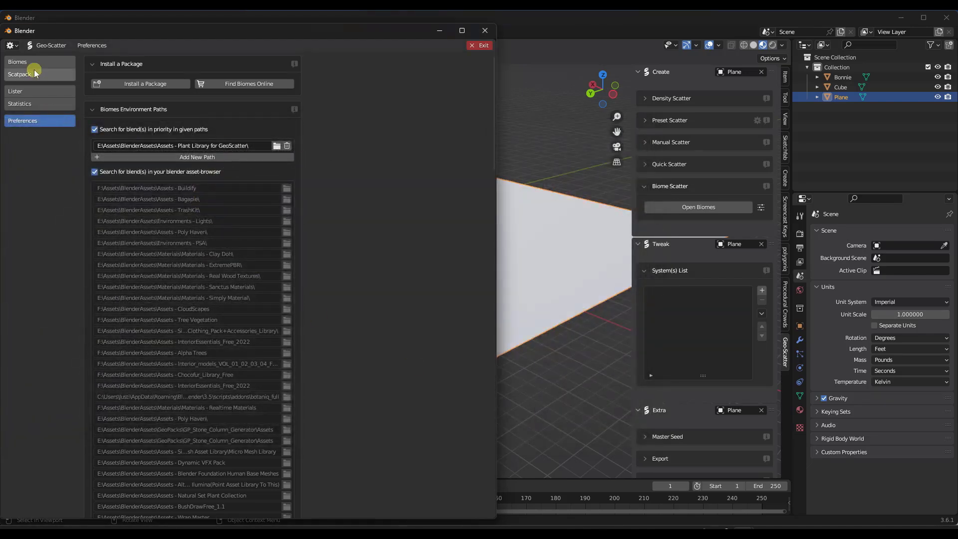
{"action": "left_click", "coordinate": [34, 63]}
{"action": "left_click", "coordinate": [287, 136]}
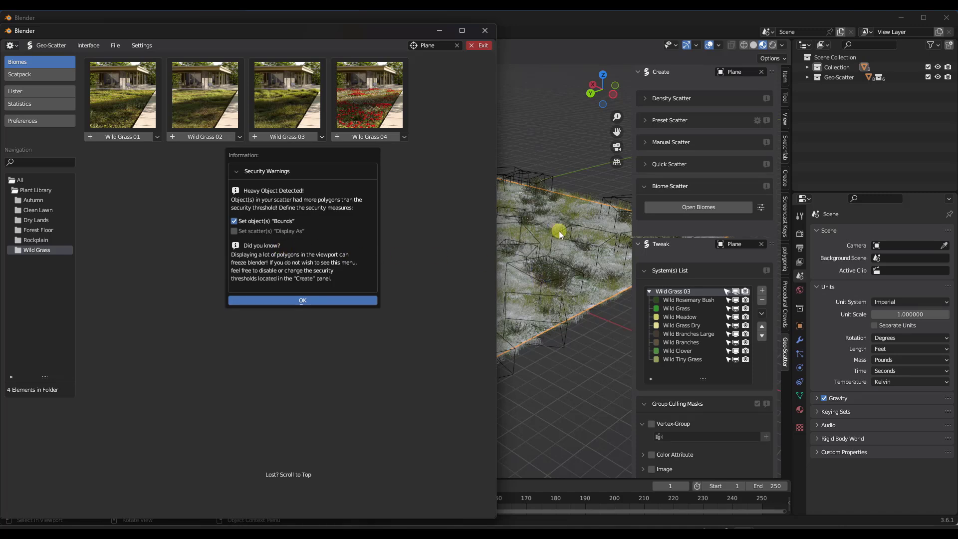
Accept showing heavy plants as bounds boxes and close the Geo-Scatter biome browser
{"action": "left_click", "coordinate": [304, 301]}
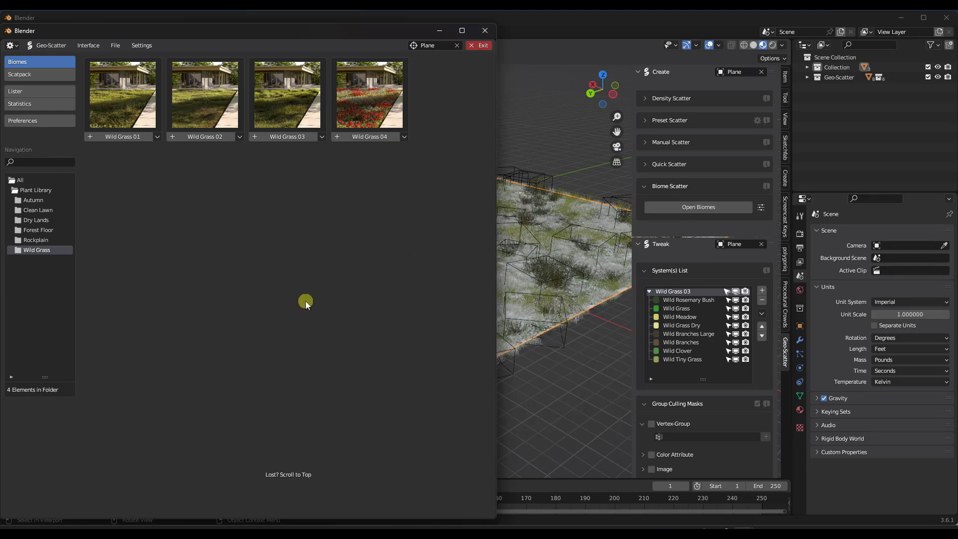
{"action": "left_click", "coordinate": [484, 30]}
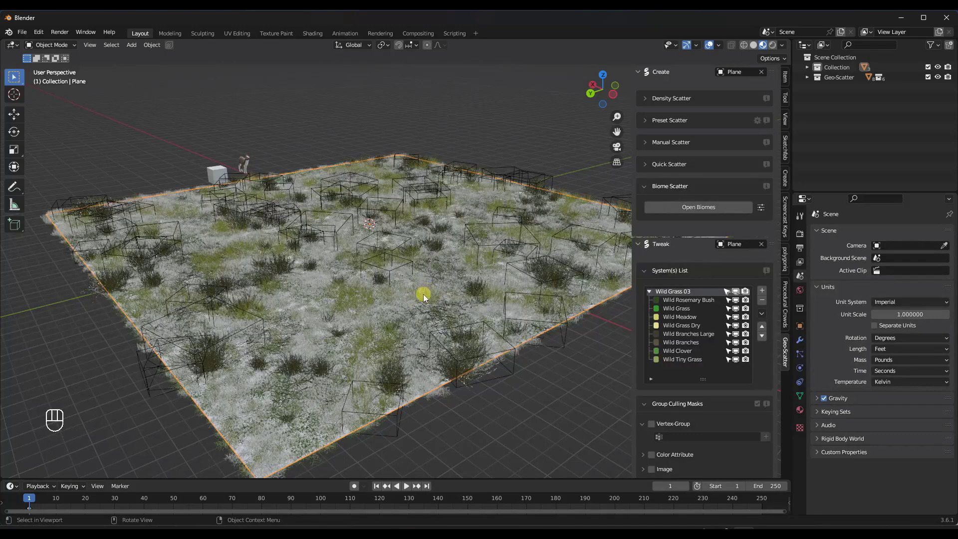
{"action": "mouse_move", "coordinate": [424, 294]}
{"action": "middle_mouse_down"}
{"action": "mouse_move", "coordinate": [388, 283]}
{"action": "mouse_move", "coordinate": [423, 283]}
{"action": "middle_mouse_up"}
{"action": "scroll", "coordinate": [285, 337], "scroll_direction": "up", "scroll_amount": 6}
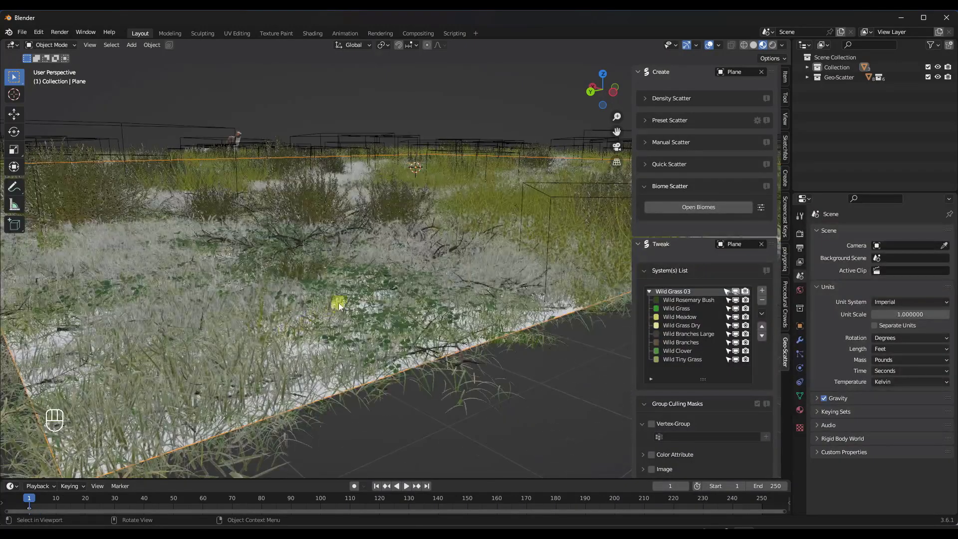
{"action": "scroll", "coordinate": [349, 256], "scroll_direction": "down", "scroll_amount": 8}
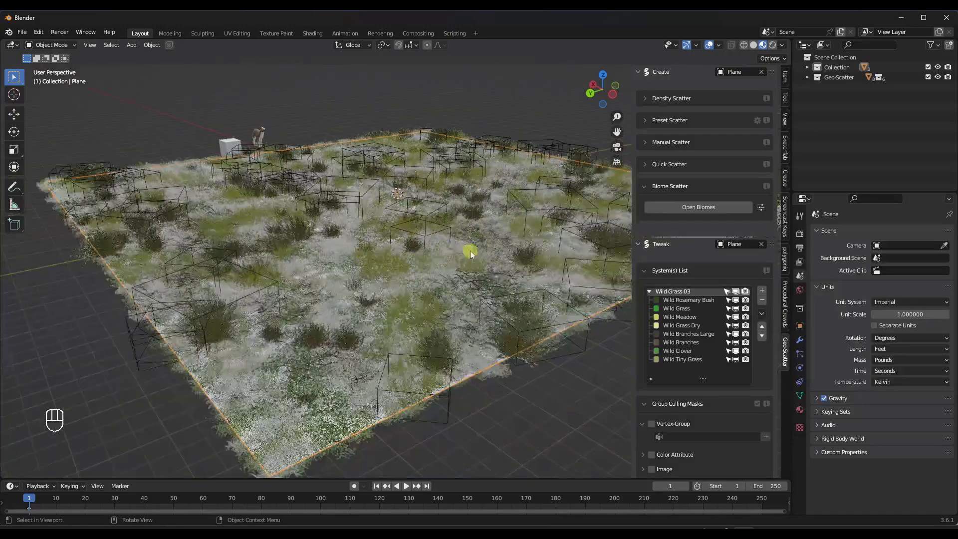
{"action": "scroll", "coordinate": [470, 251], "scroll_direction": "up", "scroll_amount": 2}
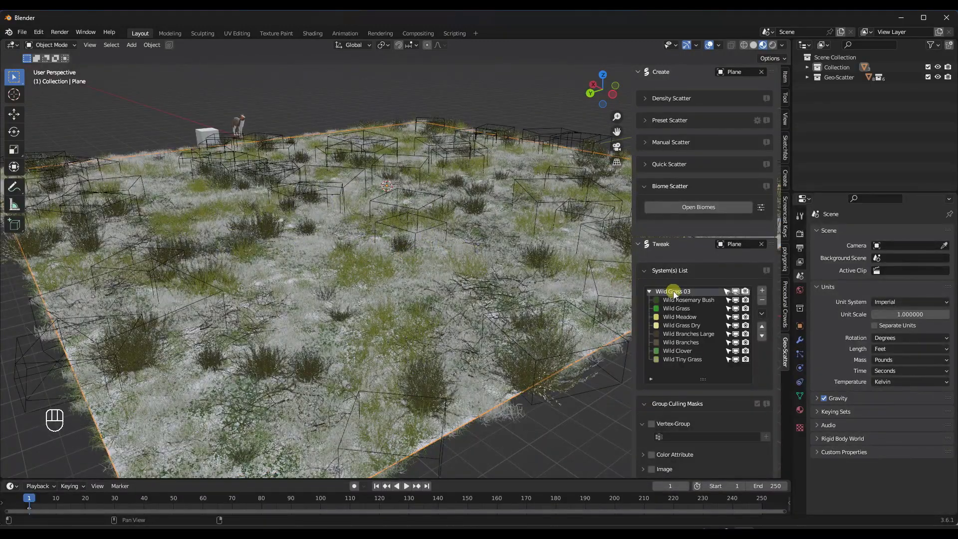
{"action": "scroll", "coordinate": [681, 246], "scroll_direction": "down", "scroll_amount": 2}
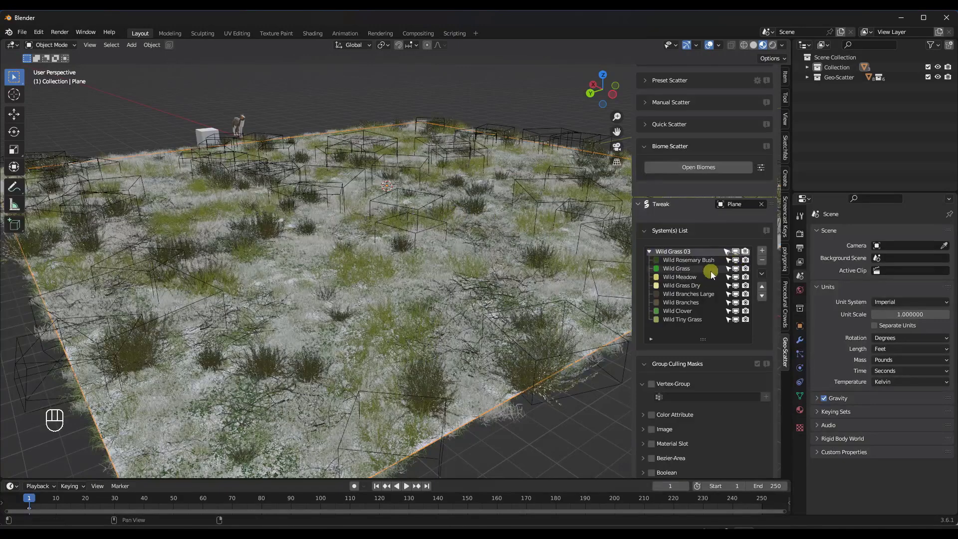
{"action": "left_click", "coordinate": [682, 261]}
{"action": "left_click", "coordinate": [690, 270]}
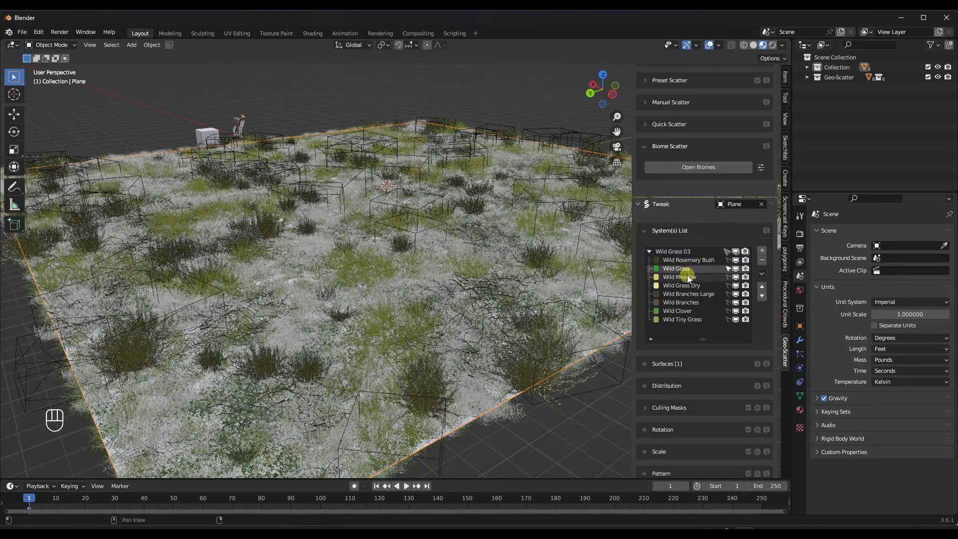
{"action": "left_click", "coordinate": [688, 278]}
{"action": "left_click", "coordinate": [688, 287]}
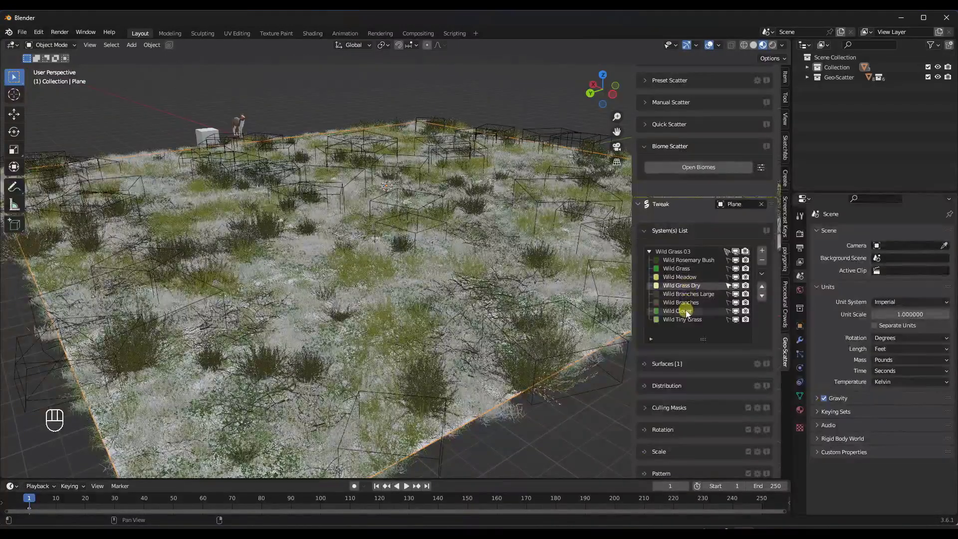
{"action": "left_click", "coordinate": [686, 310]}
{"action": "middle_click_drag", "start_coordinate": [438, 253], "coordinate": [436, 251]}
{"action": "middle_click_drag", "start_coordinate": [405, 179], "coordinate": [380, 205]}
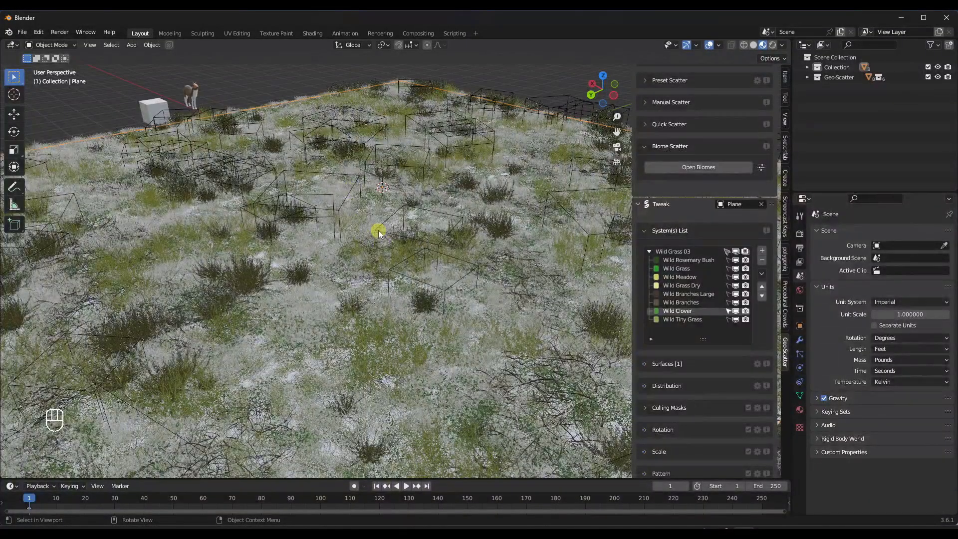
{"action": "scroll", "coordinate": [702, 265], "scroll_direction": "down", "scroll_amount": 5}
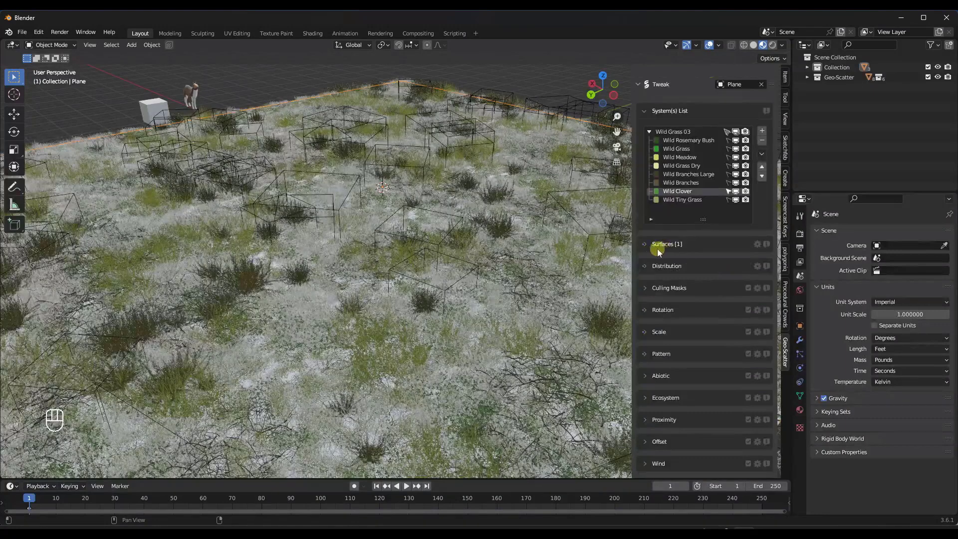
{"action": "scroll", "coordinate": [683, 274], "scroll_direction": "up", "scroll_amount": 3}
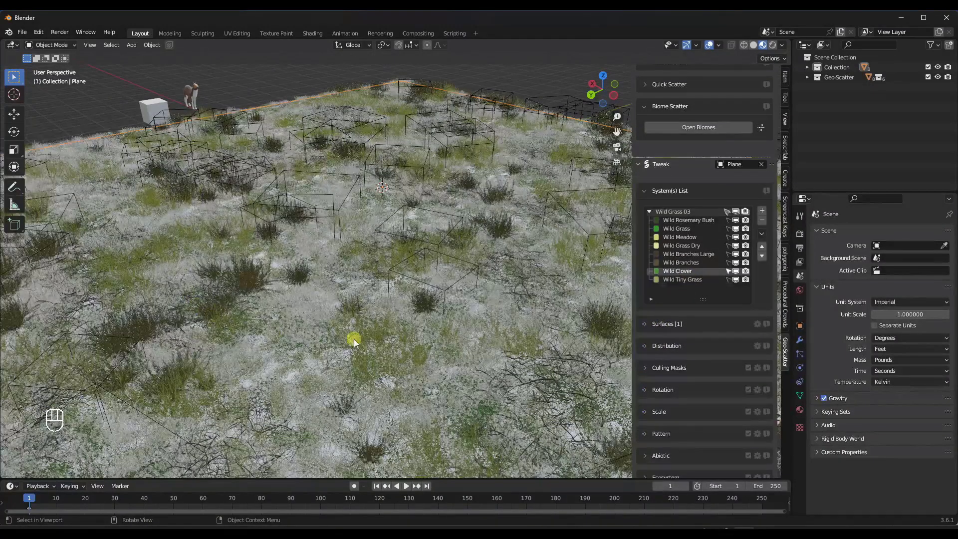
{"action": "middle_click_drag", "start_coordinate": [440, 292], "coordinate": [426, 264]}
{"action": "middle_click_drag", "start_coordinate": [454, 206], "coordinate": [452, 205]}
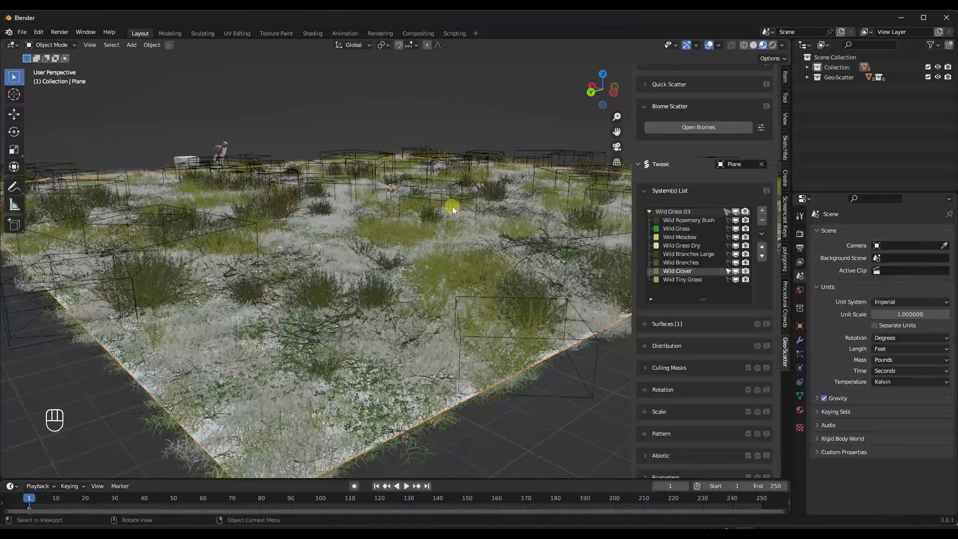
Add a camera, look through it and fit its frame to the viewport
{"action": "key", "text": "shift+a"}
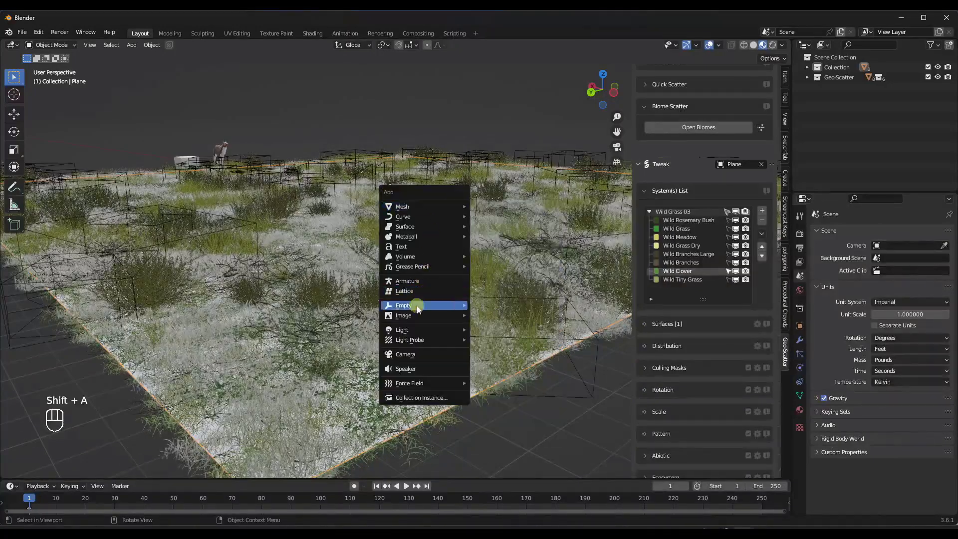
{"action": "left_click", "coordinate": [412, 358]}
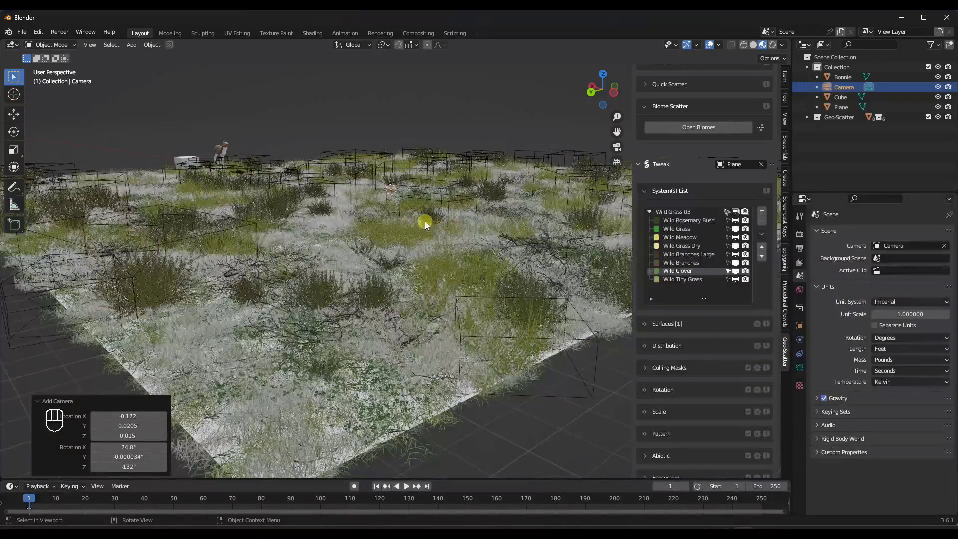
{"action": "key", "text": "KP_0"}
{"action": "key", "text": "Home"}
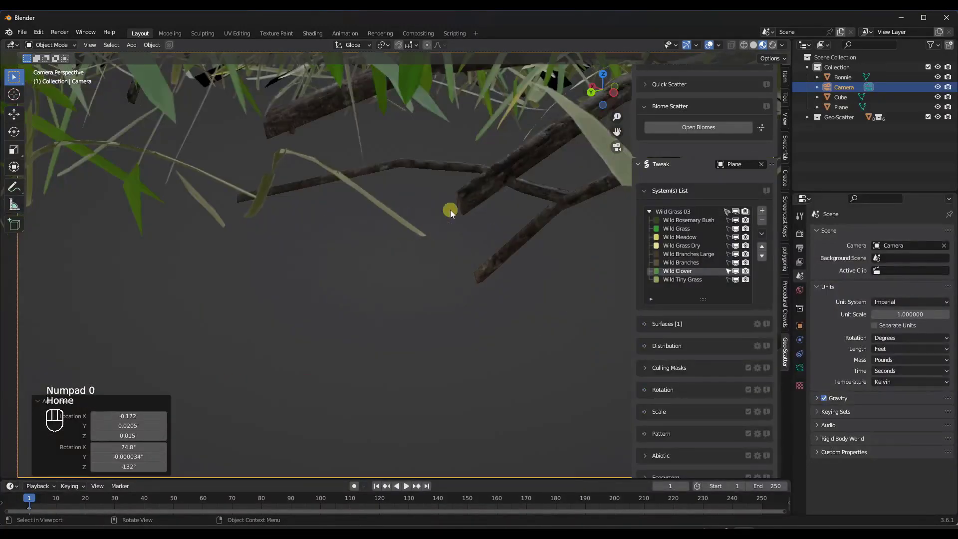
Lock the camera to the view and zoom and pan it to frame the grass field
{"action": "left_click", "coordinate": [785, 120]}
{"action": "left_click", "coordinate": [715, 197]}
{"action": "scroll", "coordinate": [451, 310], "scroll_direction": "down", "scroll_amount": 5}
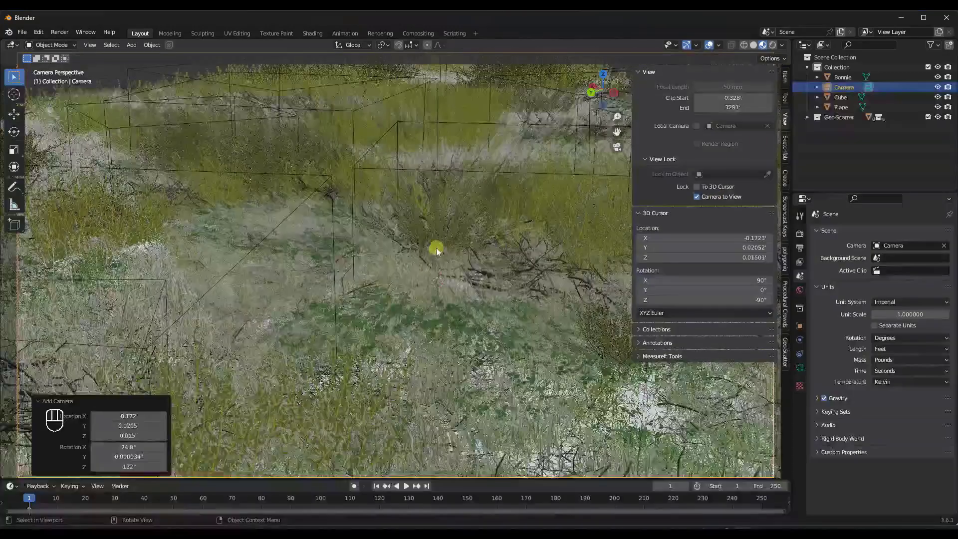
{"action": "scroll", "coordinate": [436, 248], "scroll_direction": "down", "scroll_amount": 8}
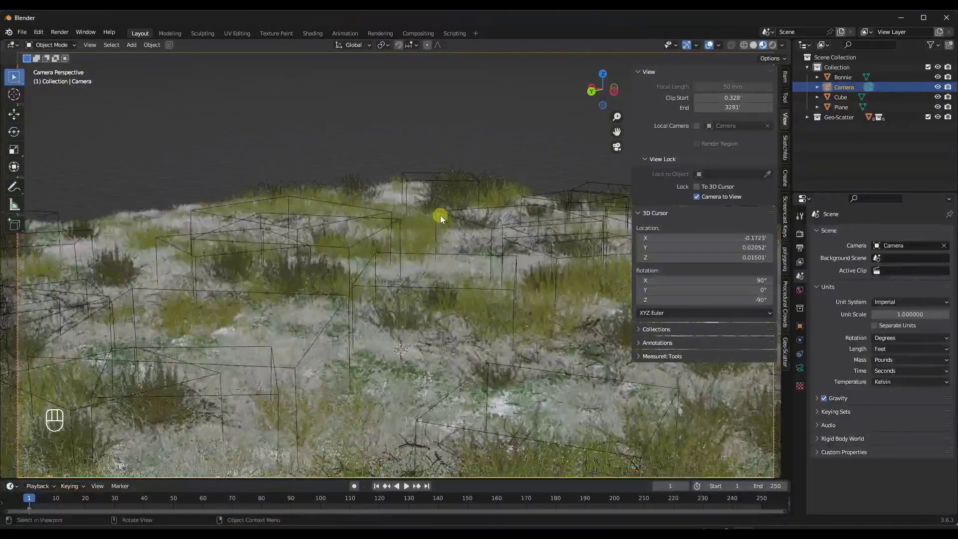
{"action": "scroll", "coordinate": [440, 215], "scroll_direction": "down", "scroll_amount": 3}
{"action": "middle_click_drag", "start_coordinate": [428, 302], "coordinate": [426, 249], "text": "shift"}
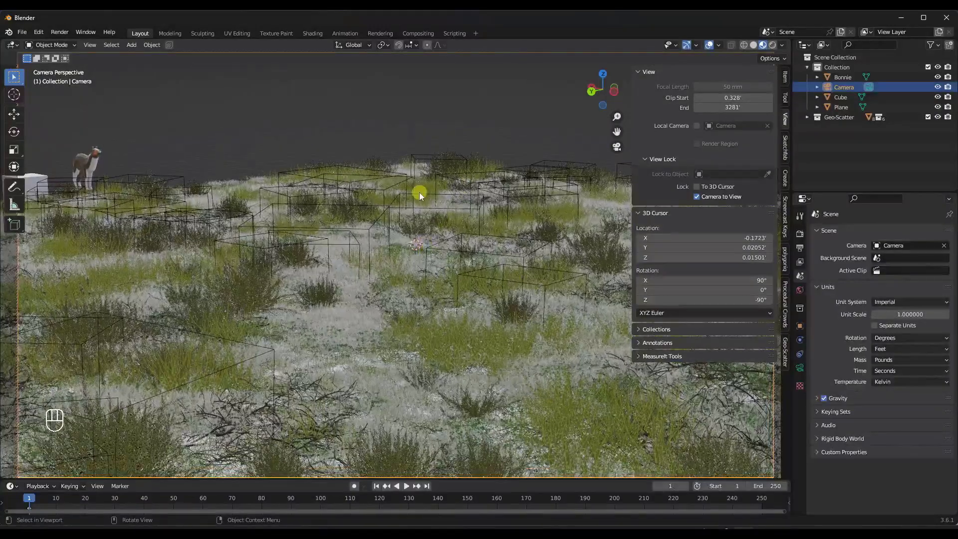
{"action": "key", "text": "shift+a"}
Add a Sun light, raise it along Z above the plane and aim it down at the field
{"action": "mouse_move", "coordinate": [415, 176]}
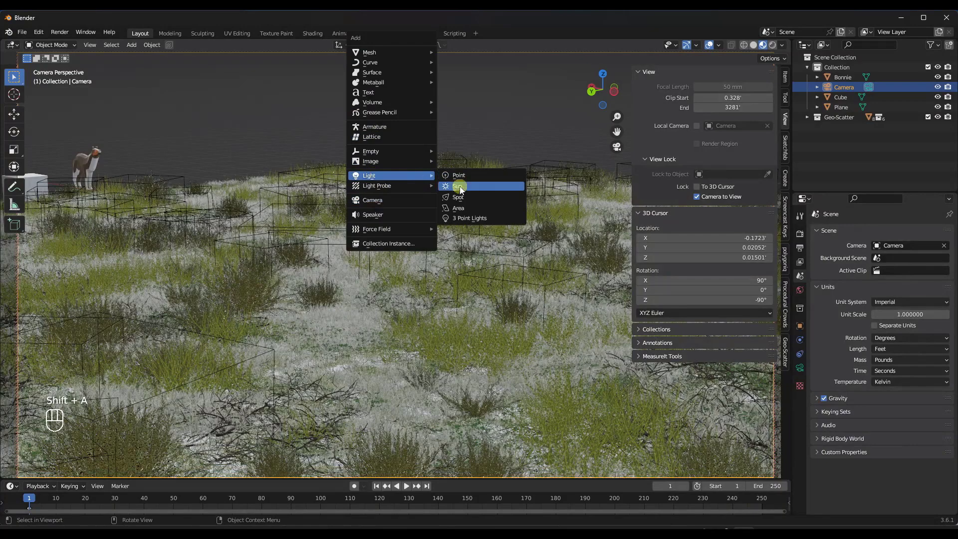
{"action": "left_click", "coordinate": [458, 186]}
{"action": "key", "text": "g"}
{"action": "key", "text": "z"}
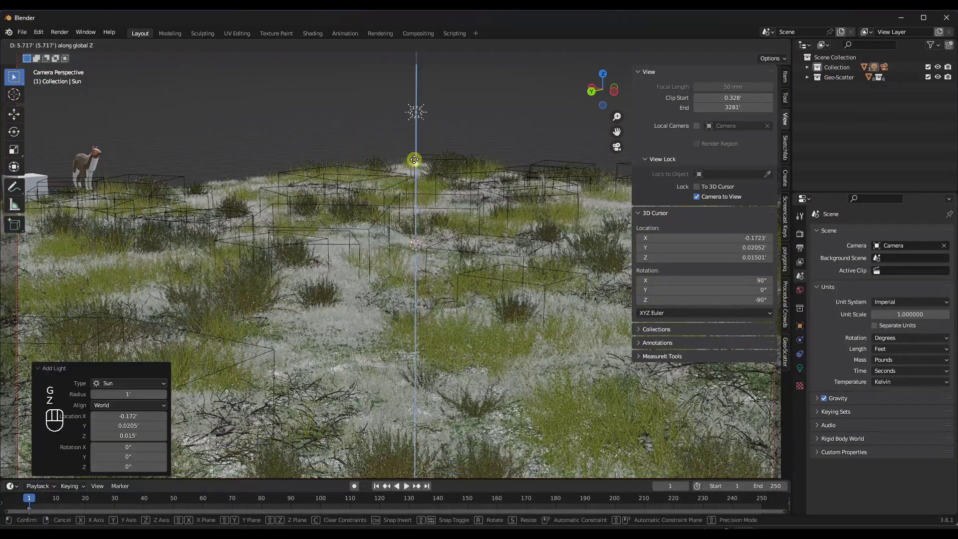
{"action": "left_click", "coordinate": [414, 160]}
{"action": "left_click_drag", "start_coordinate": [417, 166], "coordinate": [448, 168]}
Set the Sun's Strength to 10 in its Light properties
{"action": "left_click", "coordinate": [800, 369]}
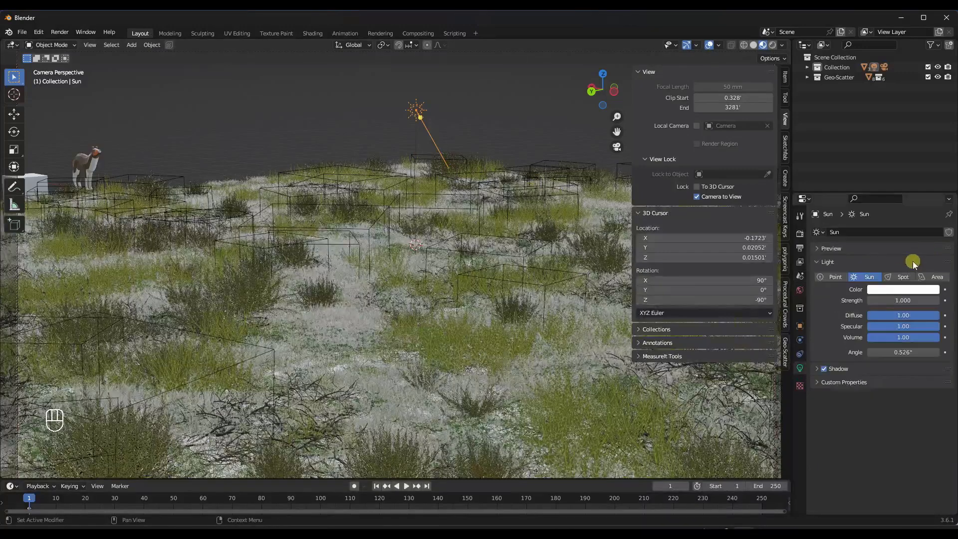
{"action": "left_click", "coordinate": [899, 300]}
{"action": "type", "text": "10"}
{"action": "key", "text": "Return"}
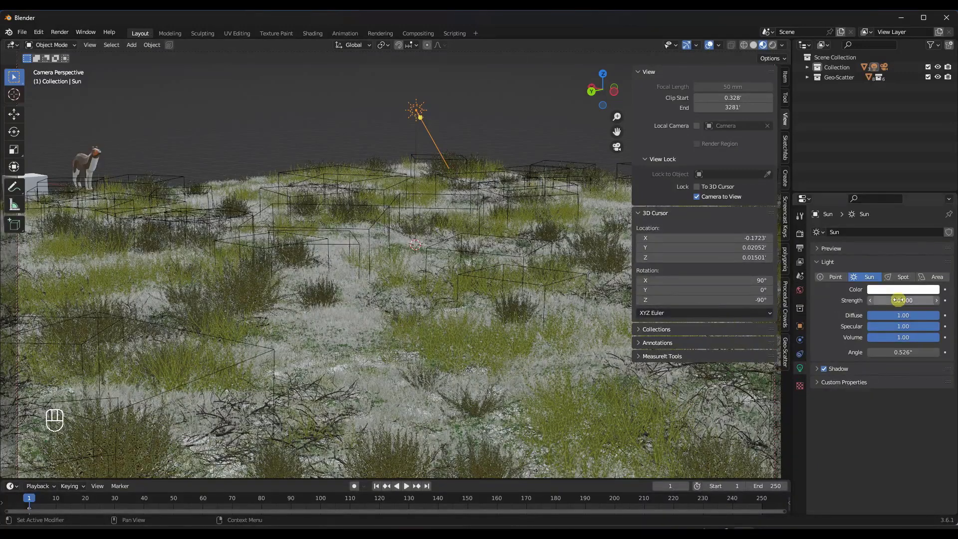
{"action": "middle_click_drag", "start_coordinate": [485, 246], "coordinate": [413, 207]}
{"action": "key", "text": "ctrl+z"}
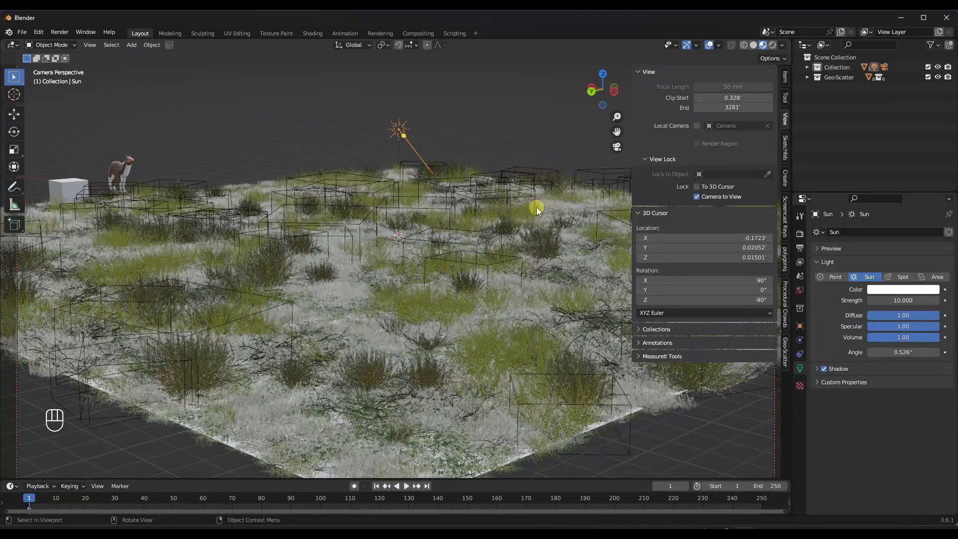
Render a still image of the sunlit grass field, zoom around it, then close the render window
{"action": "left_click", "coordinate": [60, 31]}
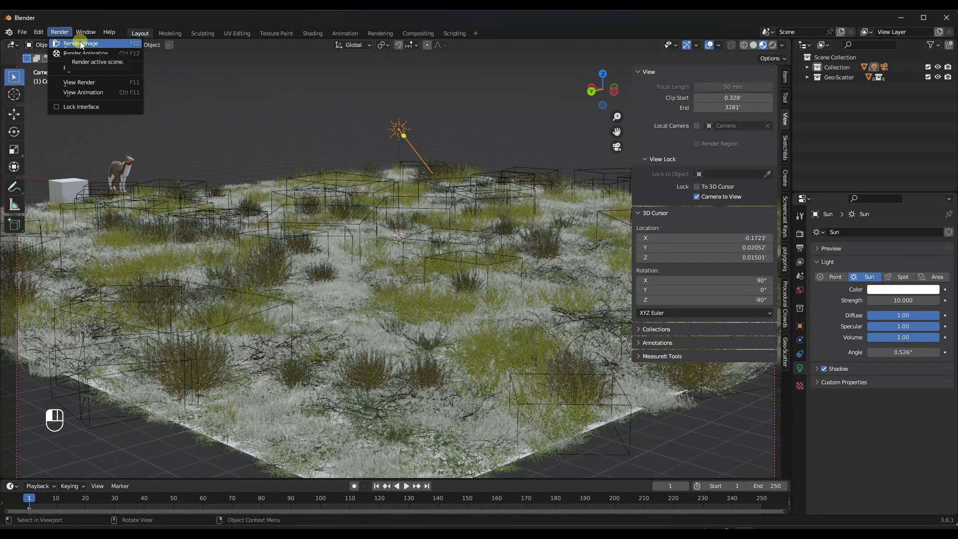
{"action": "left_click", "coordinate": [81, 44]}
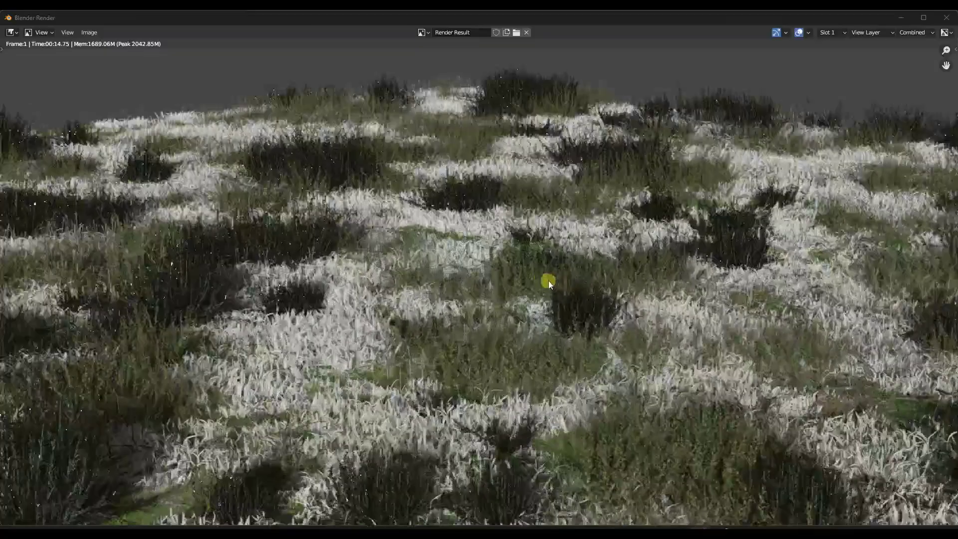
{"action": "scroll", "coordinate": [549, 280], "scroll_direction": "up", "scroll_amount": 3}
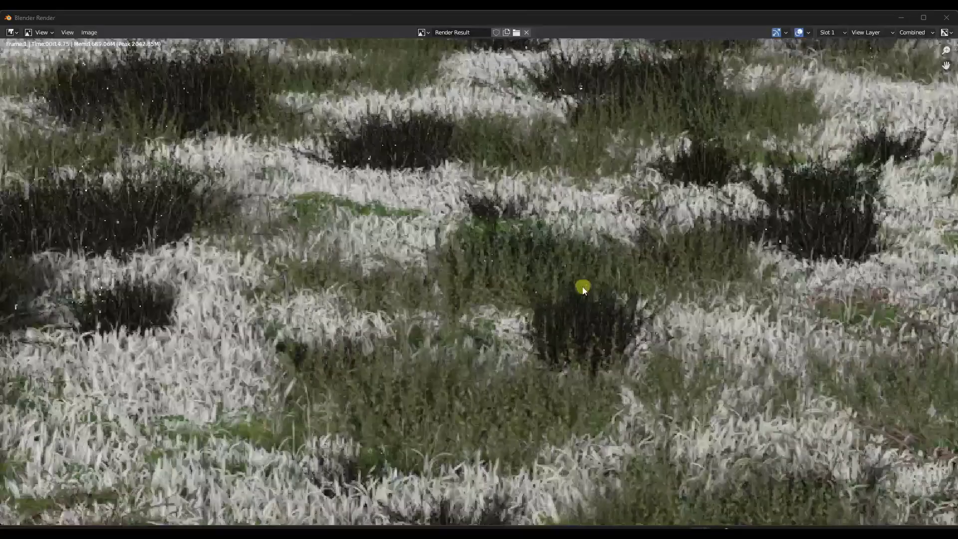
{"action": "scroll", "coordinate": [584, 289], "scroll_direction": "down", "scroll_amount": 6}
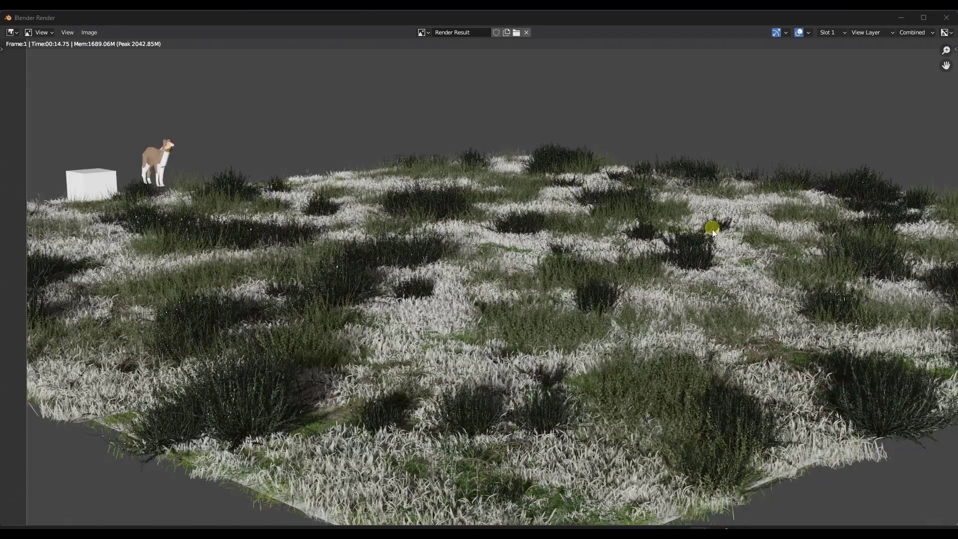
{"action": "scroll", "coordinate": [694, 244], "scroll_direction": "up", "scroll_amount": 2}
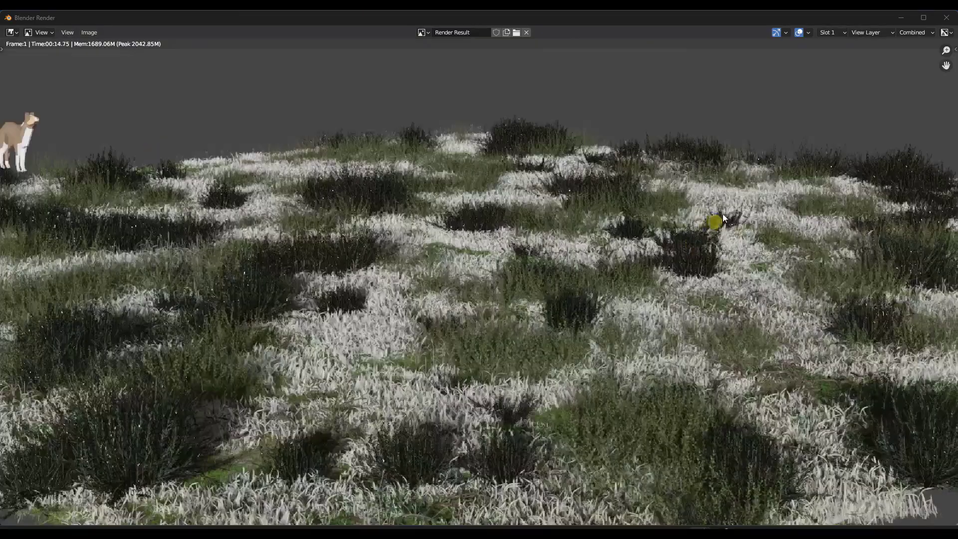
{"action": "left_click", "coordinate": [947, 18]}
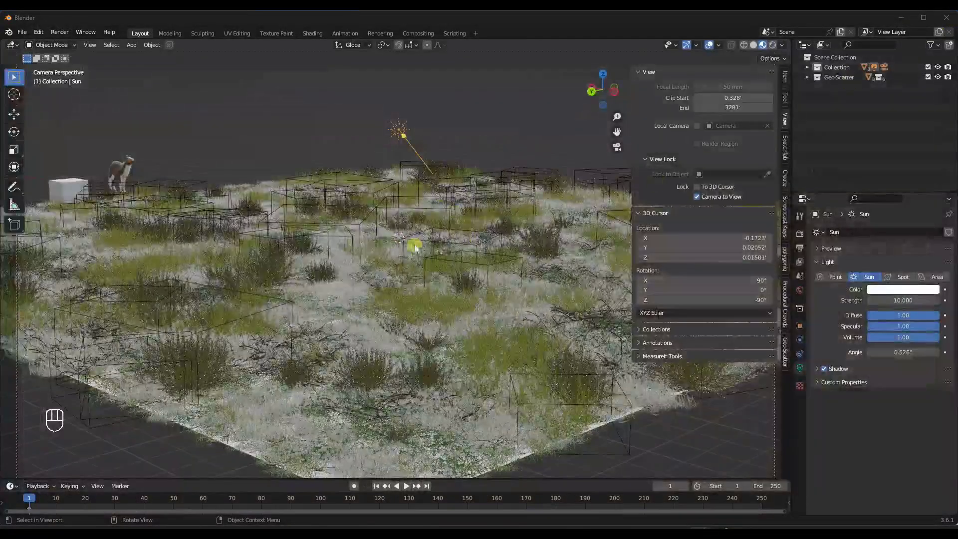
With the Plane active, hide Wild Rosemary Bush, Wild Grass, Wild Grass Dry and both branch layers in the viewport
{"action": "left_click", "coordinate": [784, 356]}
{"action": "left_click", "coordinate": [457, 235]}
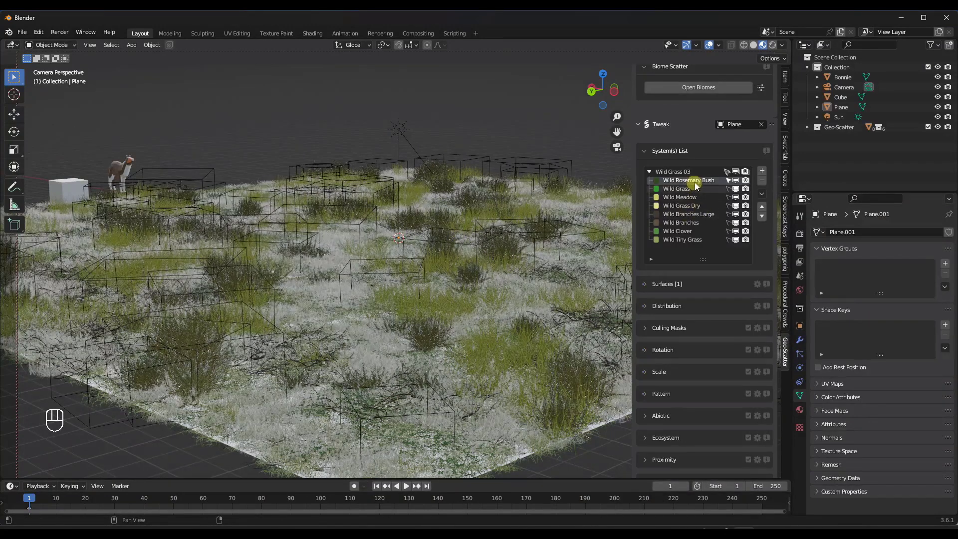
{"action": "left_click", "coordinate": [735, 180]}
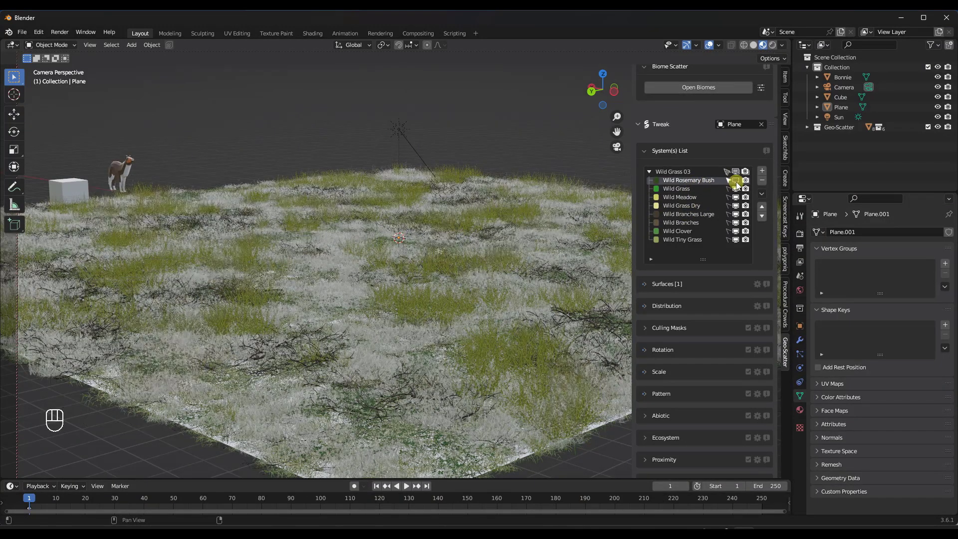
{"action": "left_click", "coordinate": [736, 180]}
{"action": "left_click", "coordinate": [736, 189]}
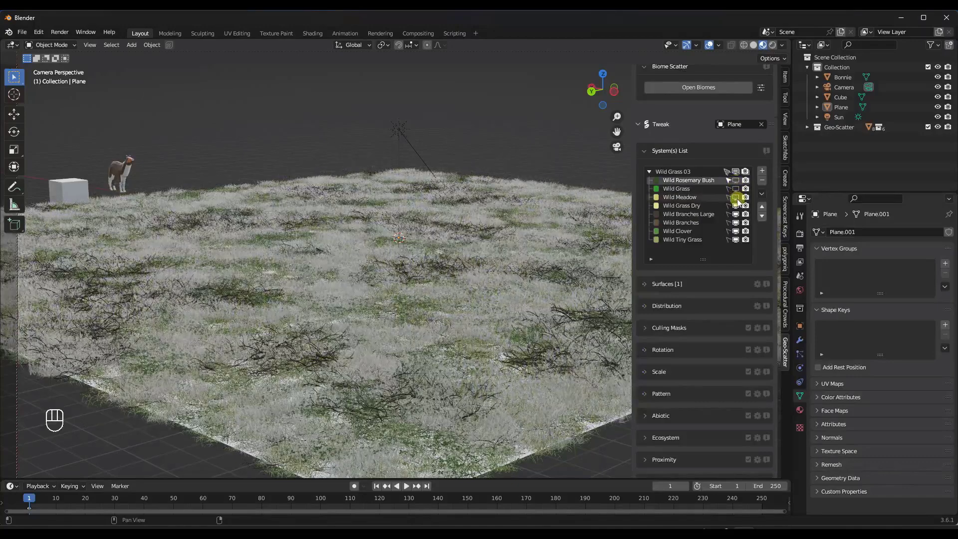
{"action": "left_click", "coordinate": [736, 206]}
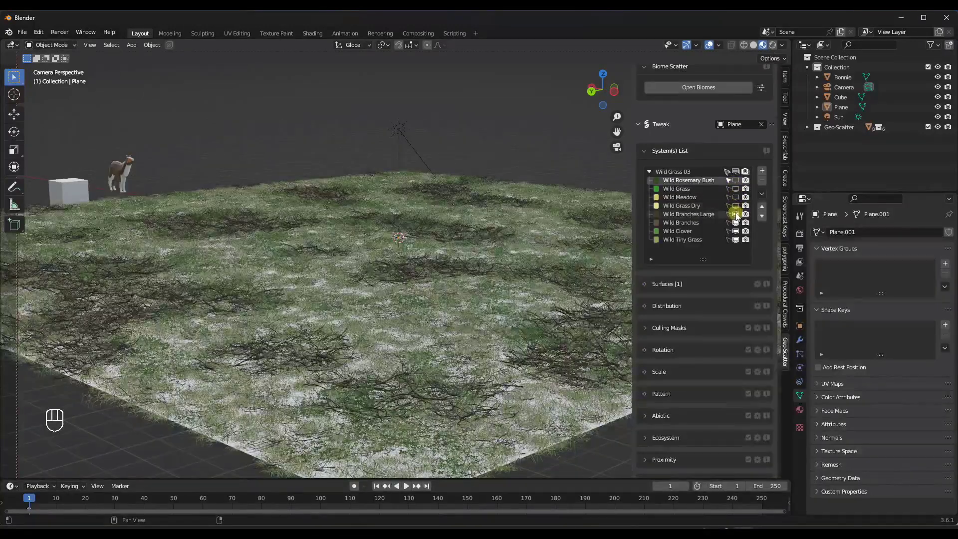
{"action": "left_click", "coordinate": [735, 214]}
{"action": "left_click", "coordinate": [736, 223]}
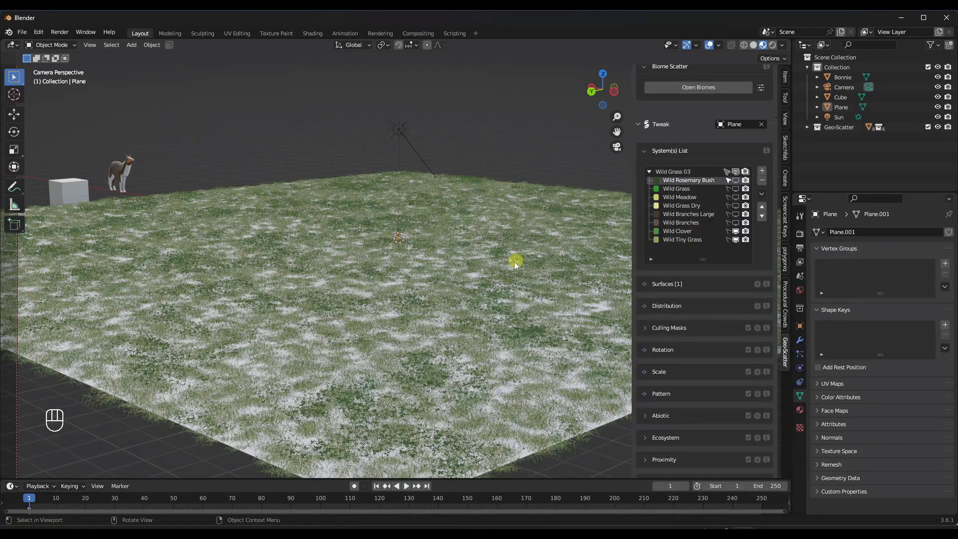
Render a new still image, check the bushes still appear, and close the render window
{"action": "left_click", "coordinate": [60, 32]}
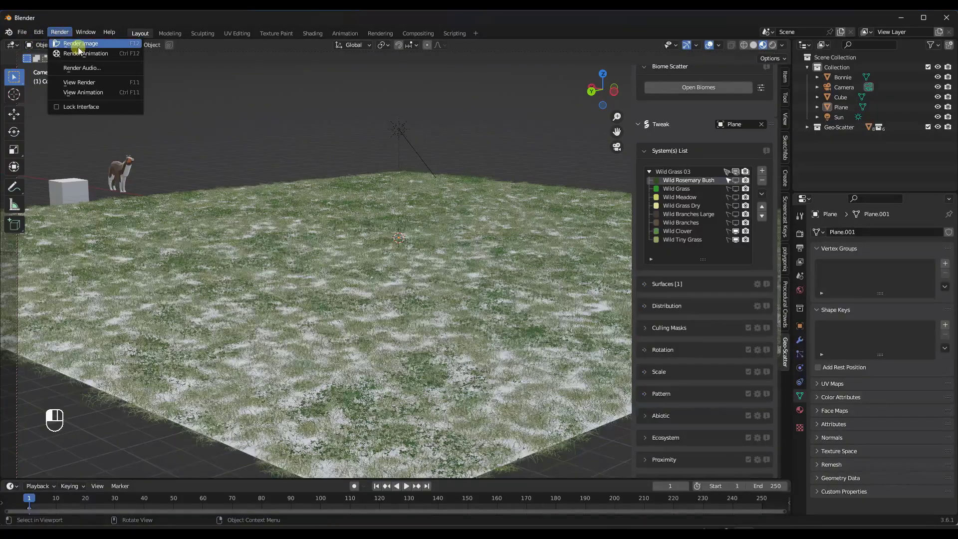
{"action": "left_click", "coordinate": [78, 47]}
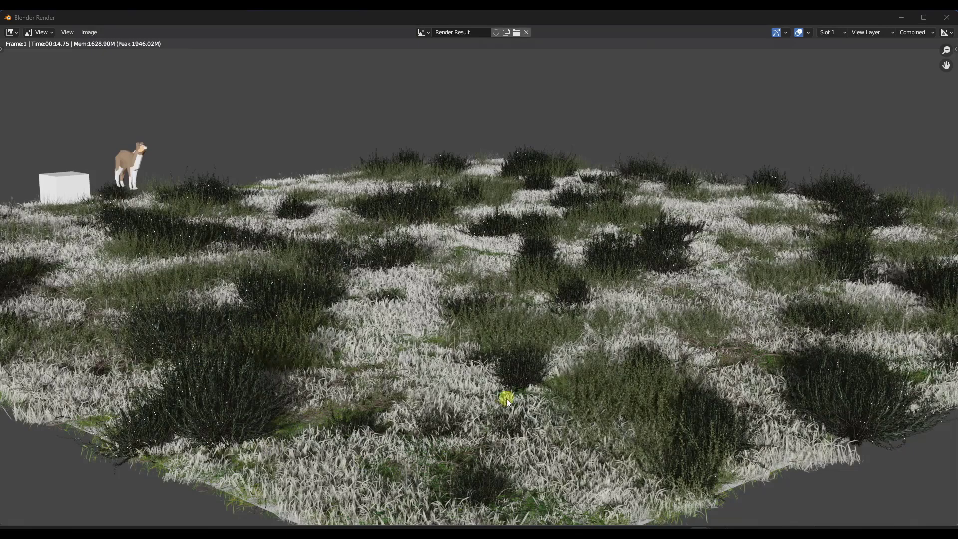
{"action": "left_click", "coordinate": [947, 18]}
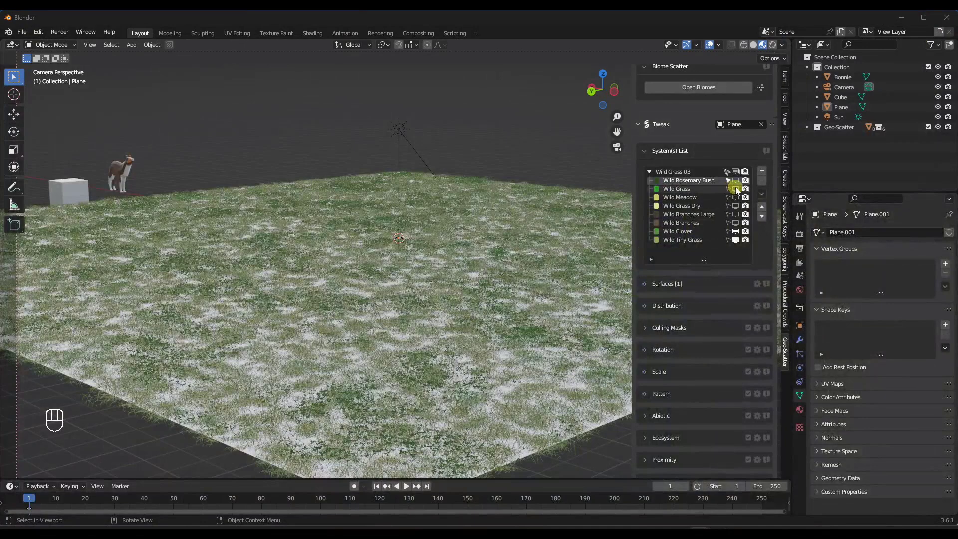
Show all the hidden scatter layers again and make Wild Rosemary Bush the active system
{"action": "mouse_move", "coordinate": [735, 186]}
{"action": "left_mouse_down"}
{"action": "mouse_move", "coordinate": [736, 215]}
{"action": "mouse_move", "coordinate": [736, 180]}
{"action": "left_mouse_up"}
{"action": "left_click", "coordinate": [670, 274]}
{"action": "left_click", "coordinate": [696, 180]}
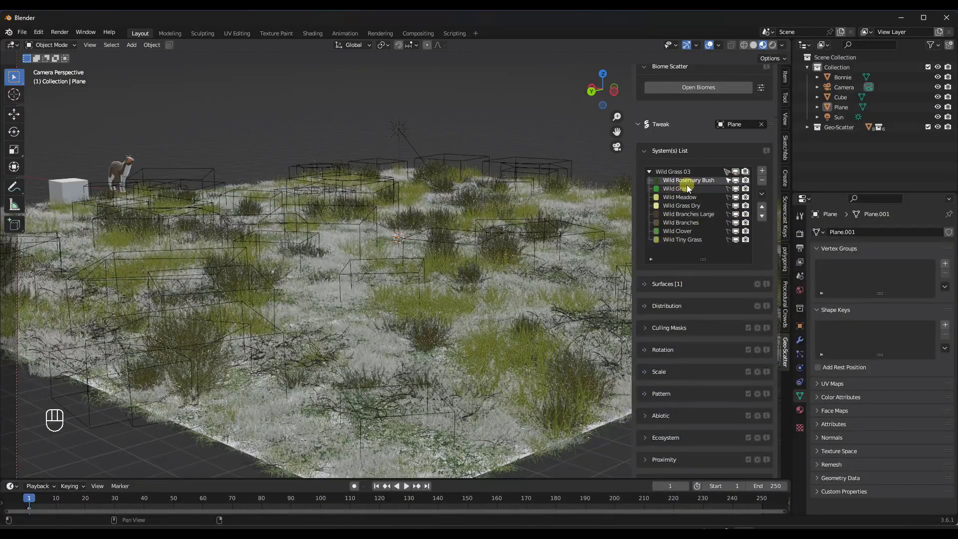
Toggle the Wild Rosemary Bush placeholder display in the Display panel, leaving it switched off
{"action": "scroll", "coordinate": [696, 225], "scroll_direction": "down", "scroll_amount": 15}
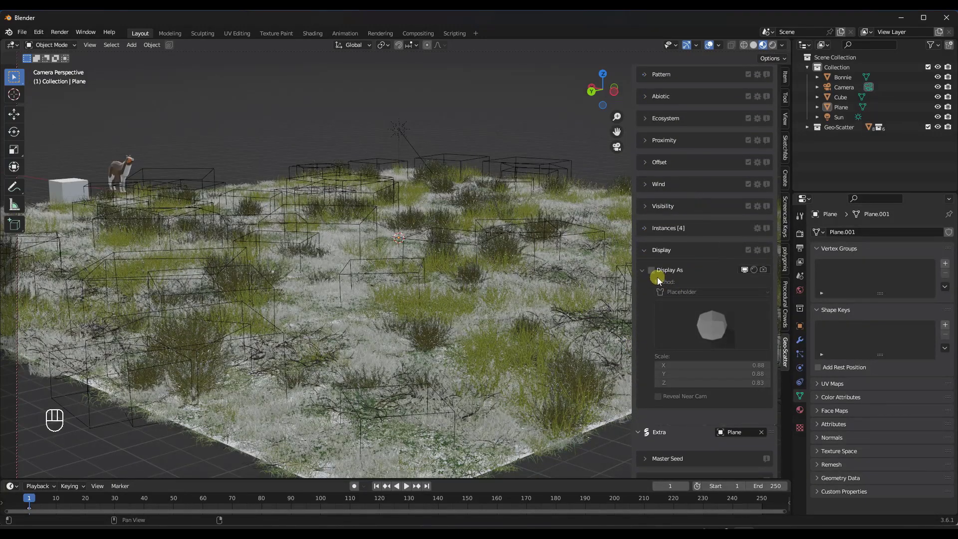
{"action": "left_click", "coordinate": [652, 272]}
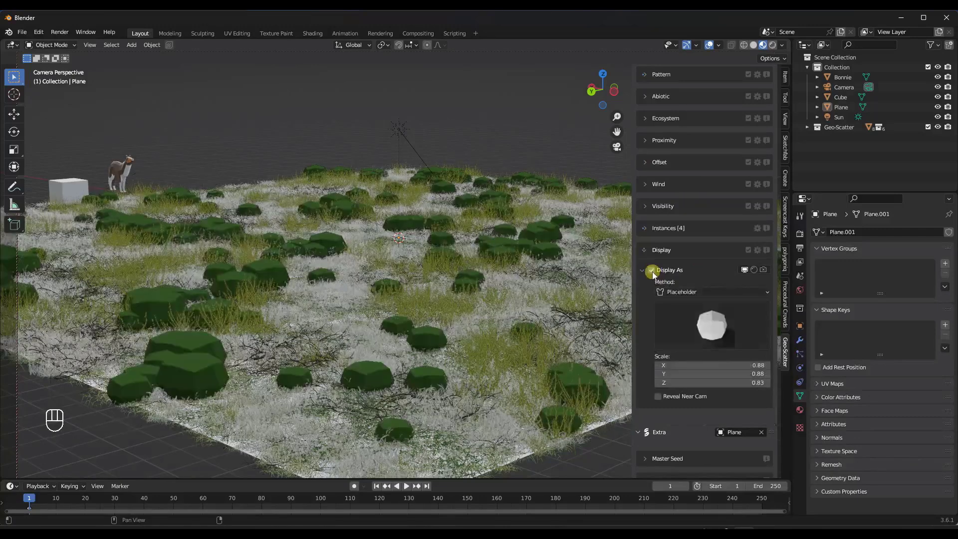
{"action": "left_click", "coordinate": [746, 270]}
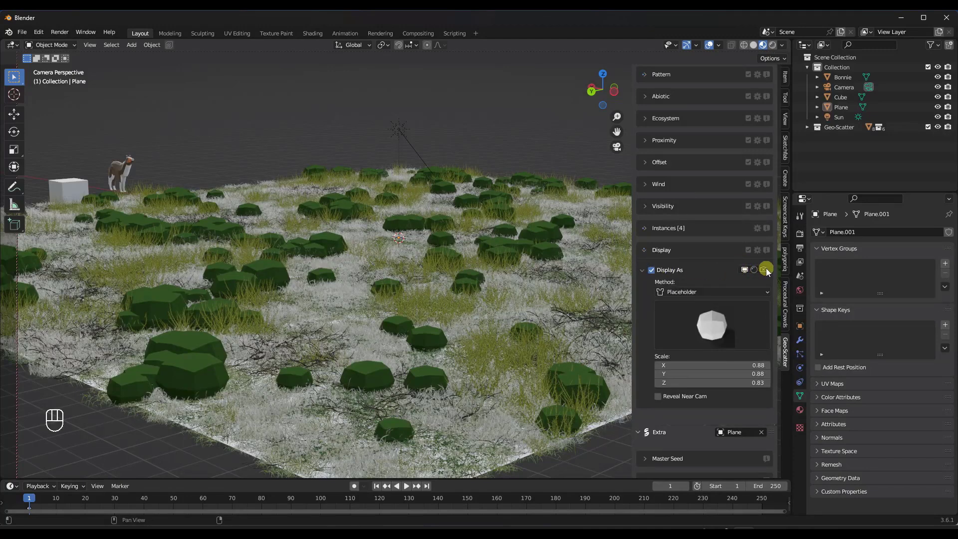
{"action": "left_click", "coordinate": [652, 270]}
{"action": "left_click", "coordinate": [652, 270]}
{"action": "left_click", "coordinate": [651, 270]}
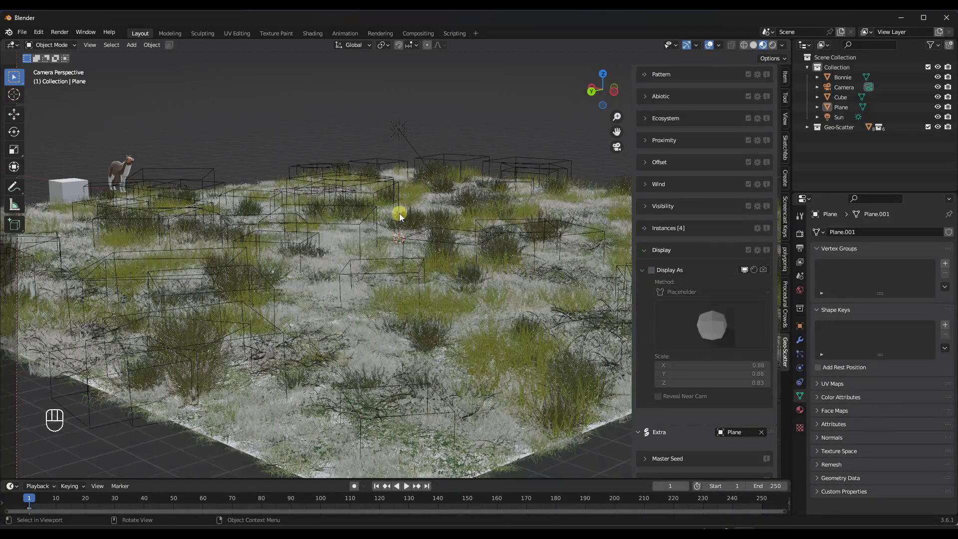
{"action": "scroll", "coordinate": [699, 209], "scroll_direction": "up", "scroll_amount": 10}
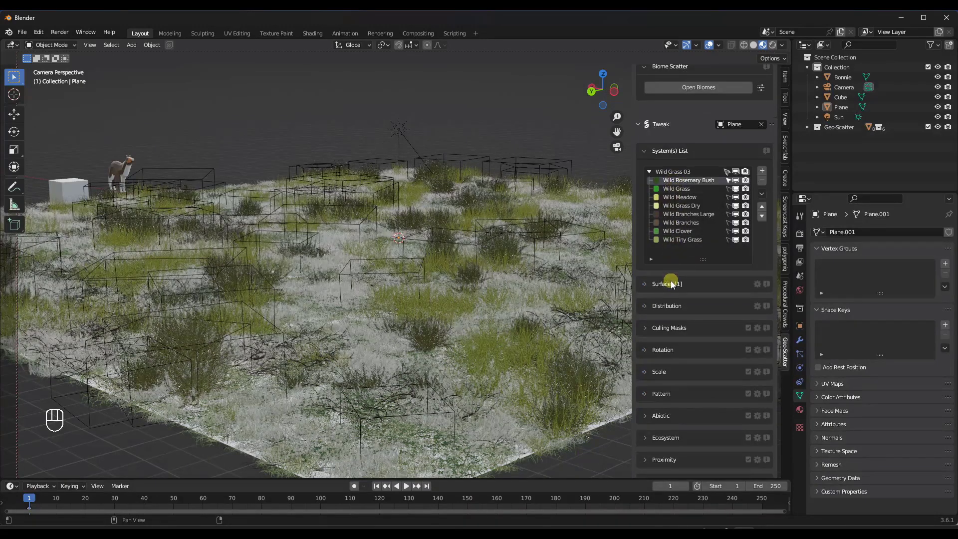
Expand the distribution settings and try adjusting the scatter density, undoing the change
{"action": "left_click", "coordinate": [664, 306]}
{"action": "scroll", "coordinate": [702, 267], "scroll_direction": "down", "scroll_amount": 3}
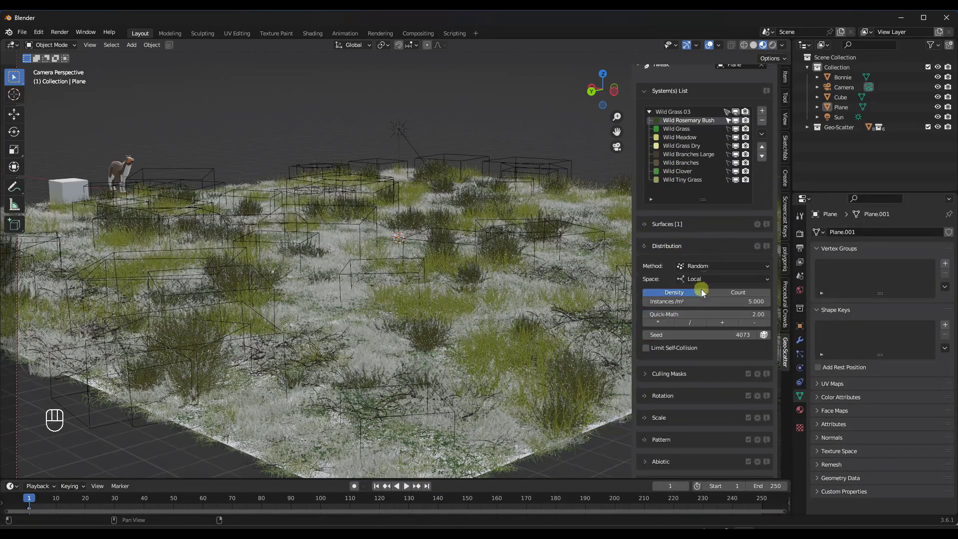
{"action": "left_click_drag", "start_coordinate": [729, 306], "coordinate": [719, 305]}
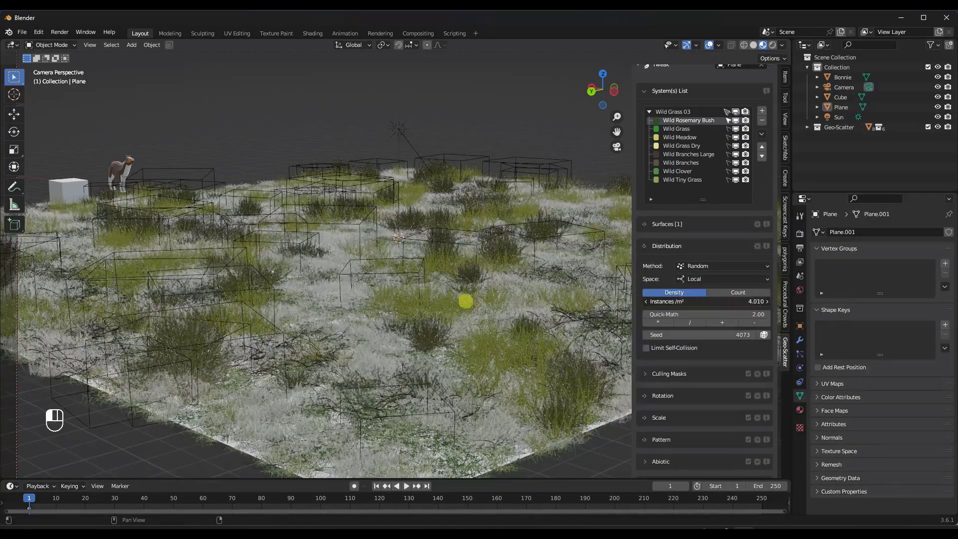
{"action": "left_click_drag", "start_coordinate": [418, 304], "coordinate": [539, 303]}
{"action": "key", "text": "ctrl+z"}
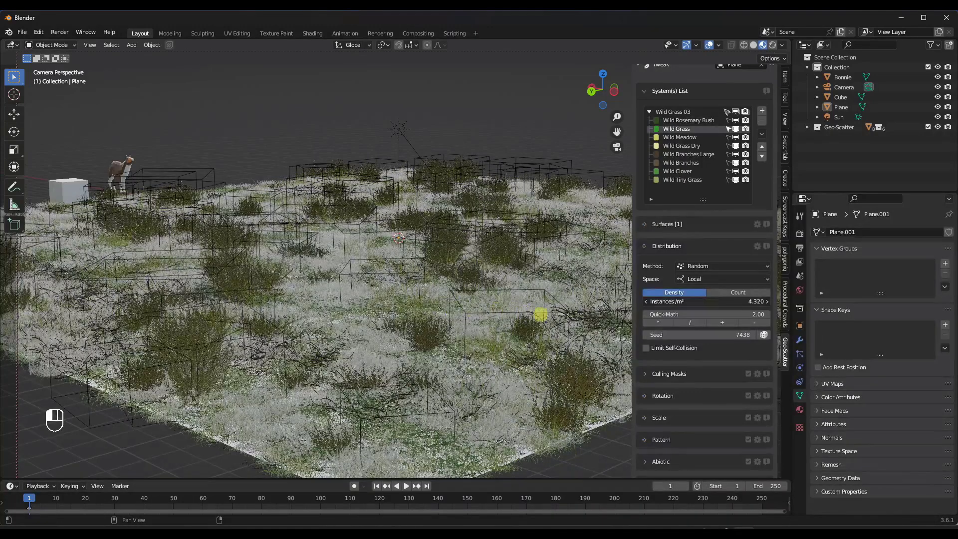
Raise the Wild Grass density from 4.320 to 20.640 instances per m² and inspect the denser grass
{"action": "left_click_drag", "start_coordinate": [447, 325], "coordinate": [537, 324]}
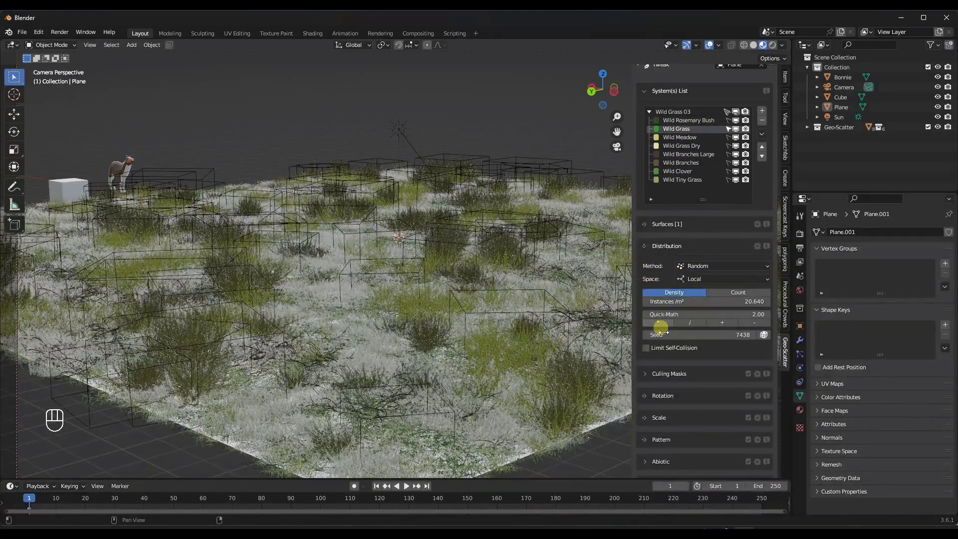
{"action": "scroll", "coordinate": [697, 307], "scroll_direction": "down", "scroll_amount": 2}
{"action": "scroll", "coordinate": [696, 287], "scroll_direction": "down", "scroll_amount": 4}
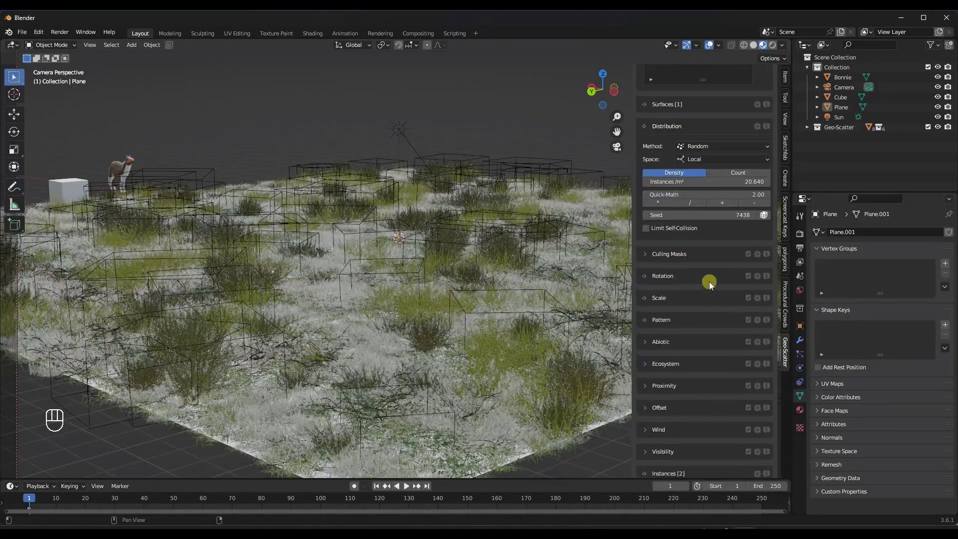
{"action": "mouse_move", "coordinate": [397, 241]}
{"action": "middle_mouse_down"}
{"action": "mouse_move", "coordinate": [398, 262]}
{"action": "mouse_move", "coordinate": [403, 239]}
{"action": "middle_mouse_up"}
{"action": "scroll", "coordinate": [403, 239], "scroll_direction": "down", "scroll_amount": 5}
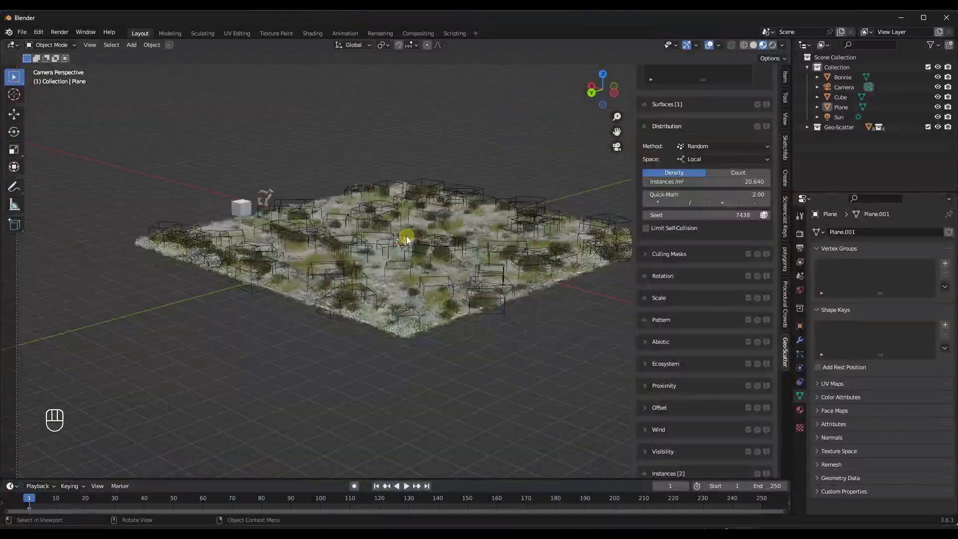
{"action": "scroll", "coordinate": [478, 229], "scroll_direction": "up", "scroll_amount": 2}
{"action": "scroll", "coordinate": [759, 167], "scroll_direction": "up", "scroll_amount": 7}
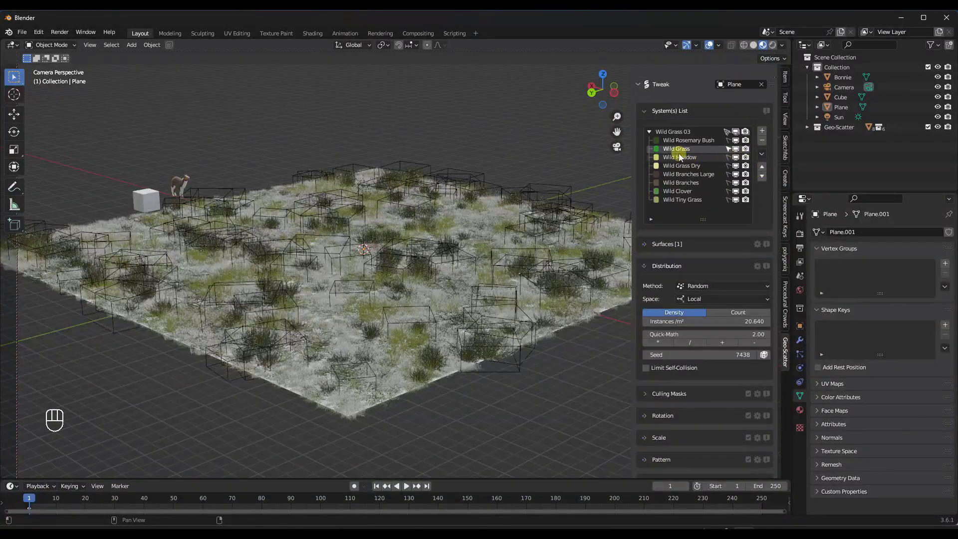
Delete the Wild Rosemary Bush scatter system from the System(s) List
{"action": "left_click", "coordinate": [687, 140]}
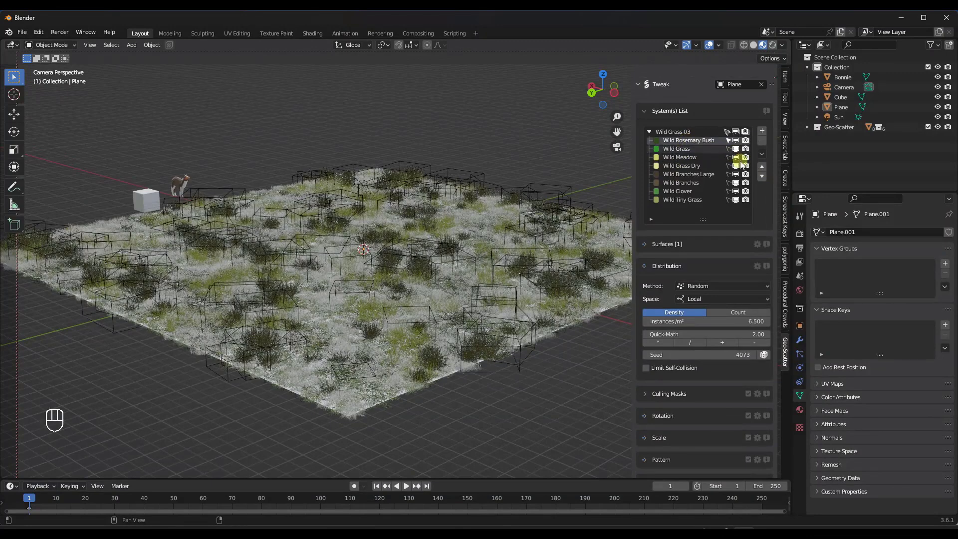
{"action": "left_click", "coordinate": [763, 142]}
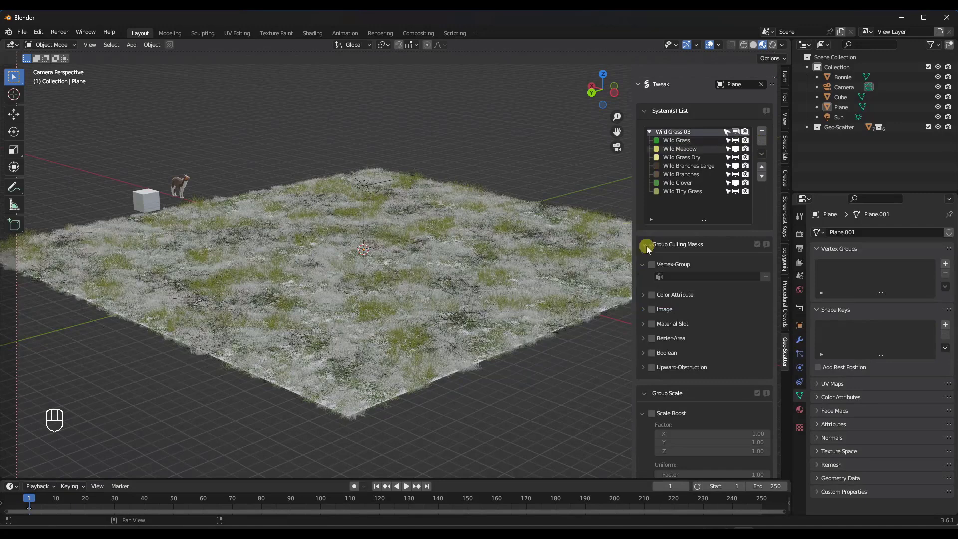
{"action": "middle_click_drag", "start_coordinate": [368, 252], "coordinate": [339, 256]}
{"action": "scroll", "coordinate": [719, 212], "scroll_direction": "up", "scroll_amount": 6}
{"action": "scroll", "coordinate": [743, 205], "scroll_direction": "up", "scroll_amount": 1}
{"action": "scroll", "coordinate": [698, 227], "scroll_direction": "down", "scroll_amount": 2}
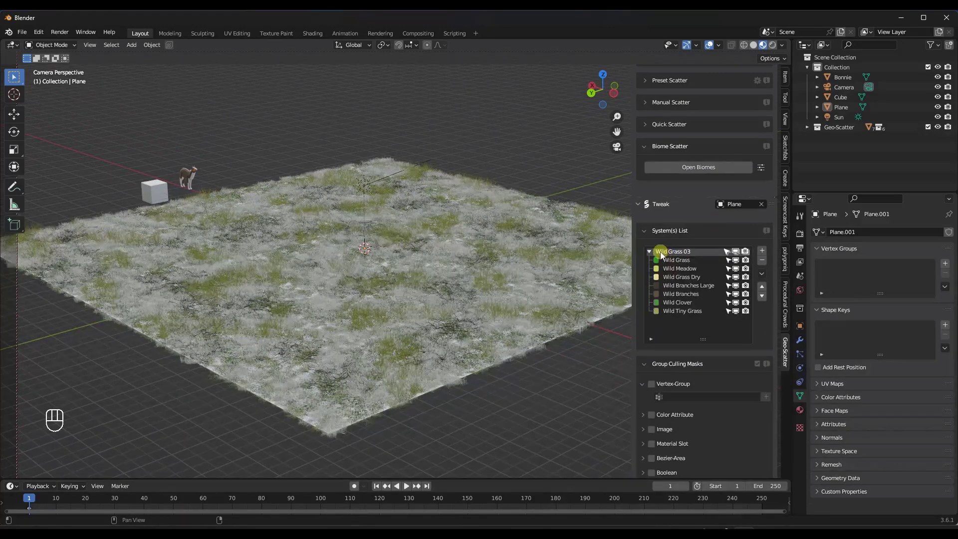
Collapse and delete the entire Wild Grass 03 biome, leaving the plane bare
{"action": "left_click", "coordinate": [650, 252]}
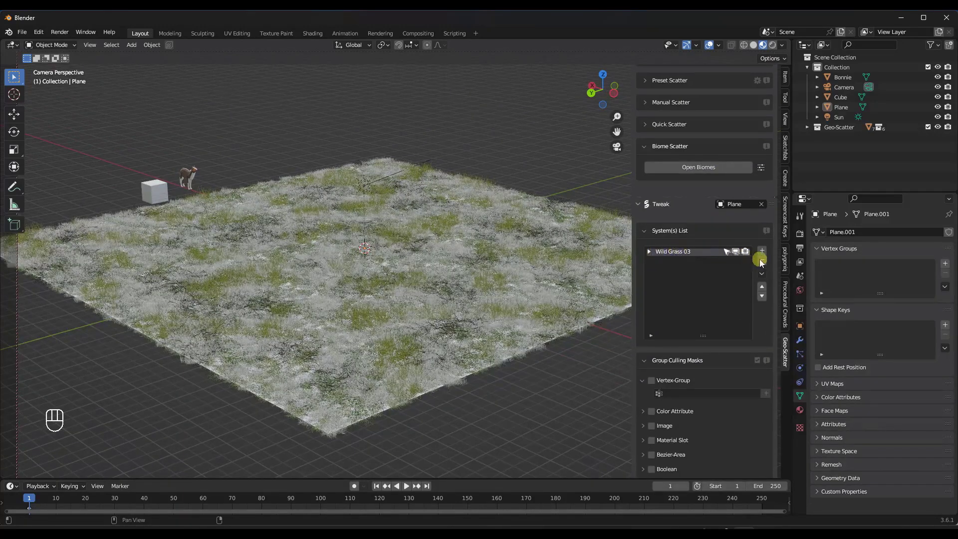
{"action": "left_click", "coordinate": [762, 261]}
{"action": "scroll", "coordinate": [443, 272], "scroll_direction": "up", "scroll_amount": 2}
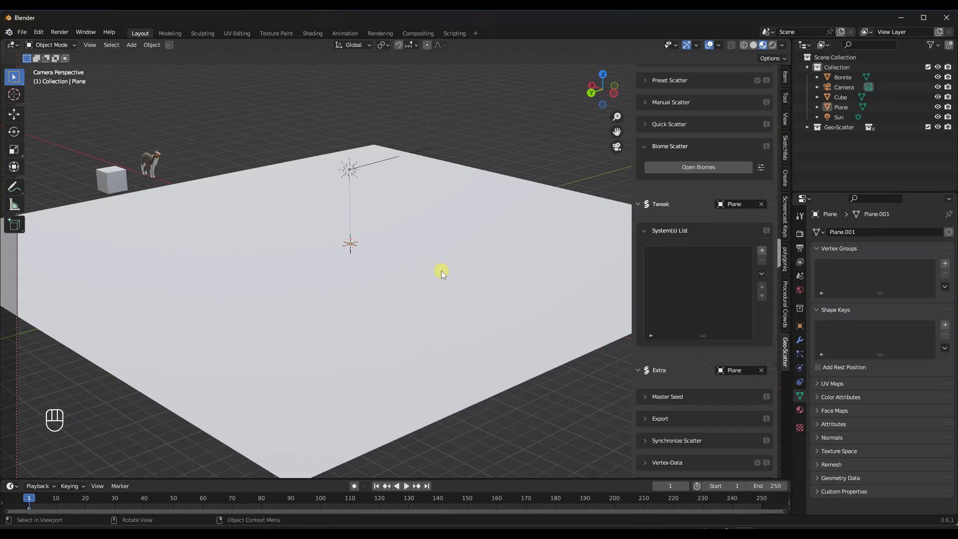
Open and widen the biome browser, check the Scatpack tab, then choose File > Install a Package
{"action": "left_click", "coordinate": [668, 166]}
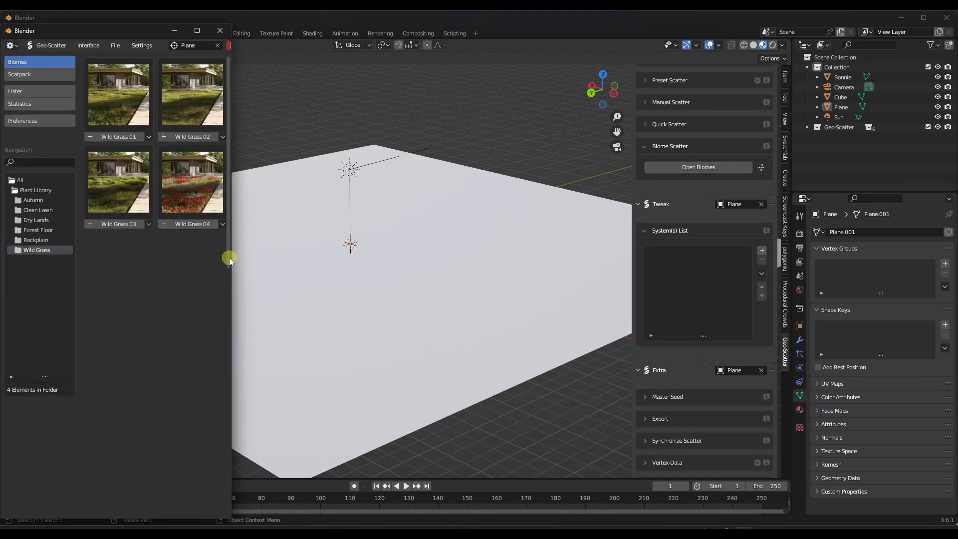
{"action": "left_click_drag", "start_coordinate": [232, 258], "coordinate": [539, 261]}
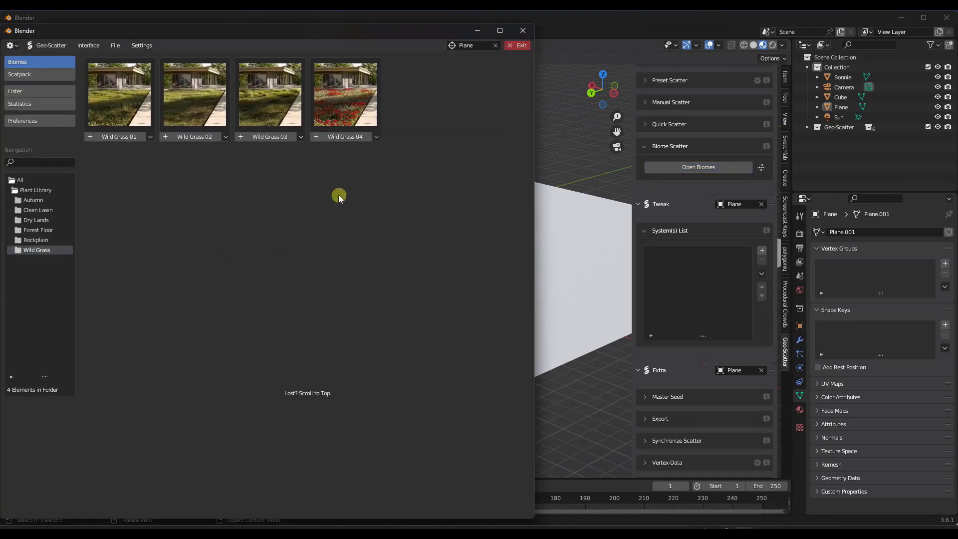
{"action": "left_click", "coordinate": [30, 75]}
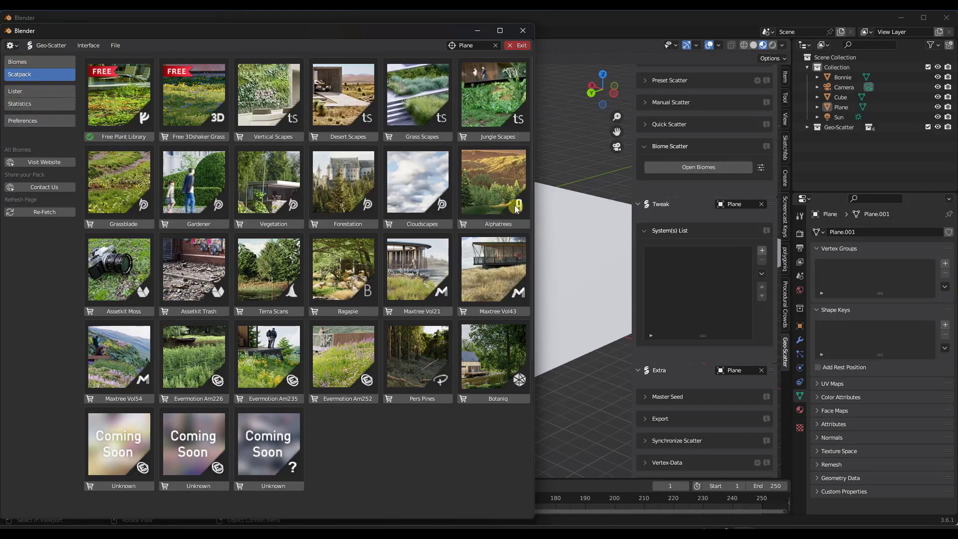
{"action": "left_click", "coordinate": [42, 64]}
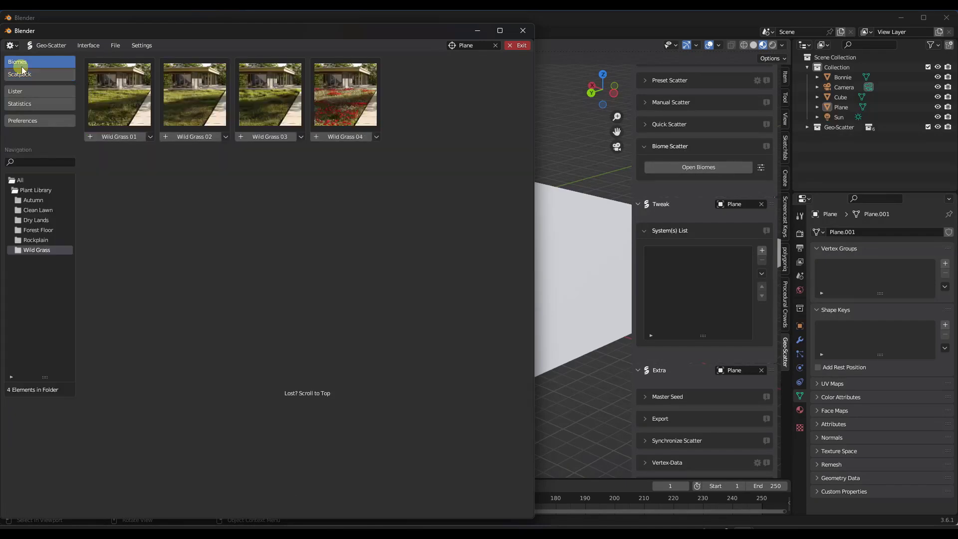
{"action": "left_click", "coordinate": [115, 46]}
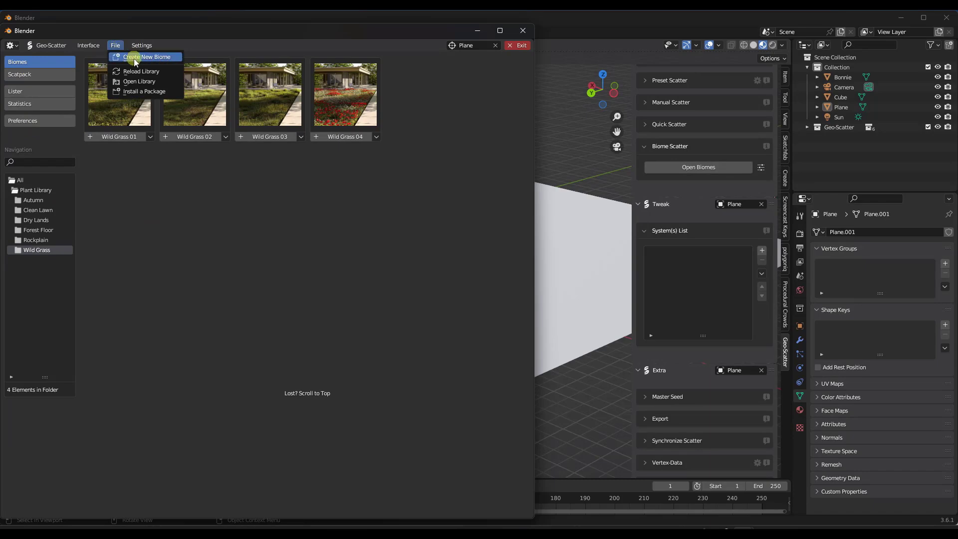
{"action": "left_click", "coordinate": [145, 91]}
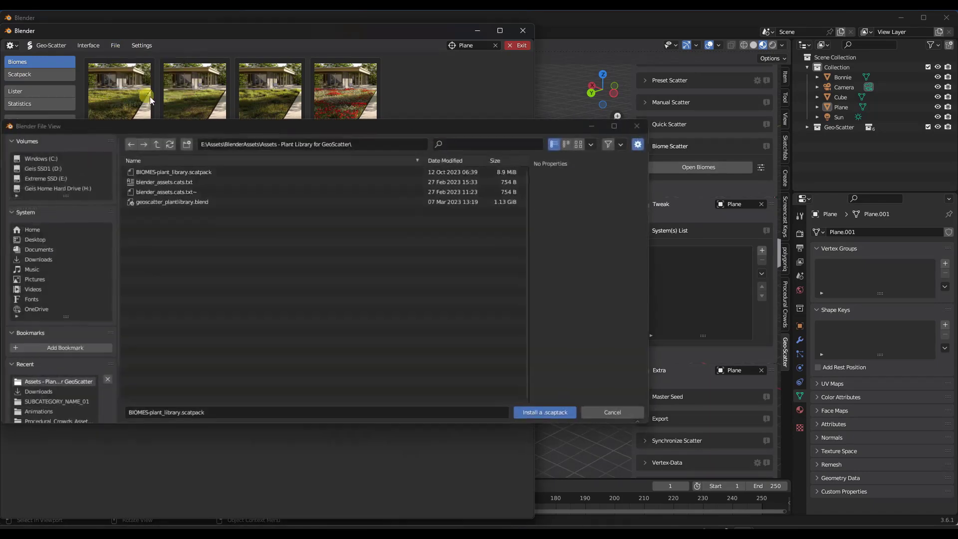
Install the Alpha Trees scatpack from the Assets - Alpha Trees folder, adding 28 forest biomes
{"action": "left_click", "coordinate": [156, 144]}
{"action": "left_click", "coordinate": [156, 144]}
{"action": "double_click", "coordinate": [170, 182]}
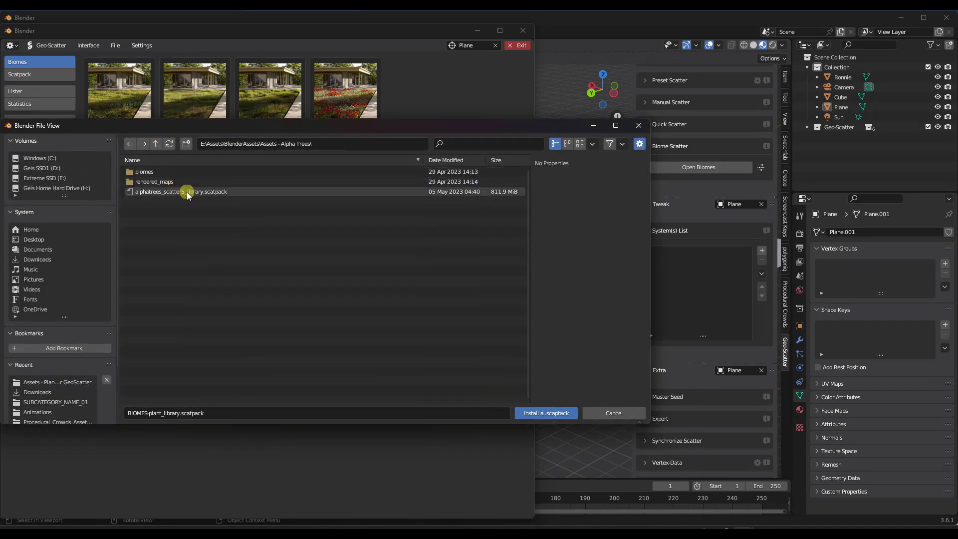
{"action": "double_click", "coordinate": [179, 193]}
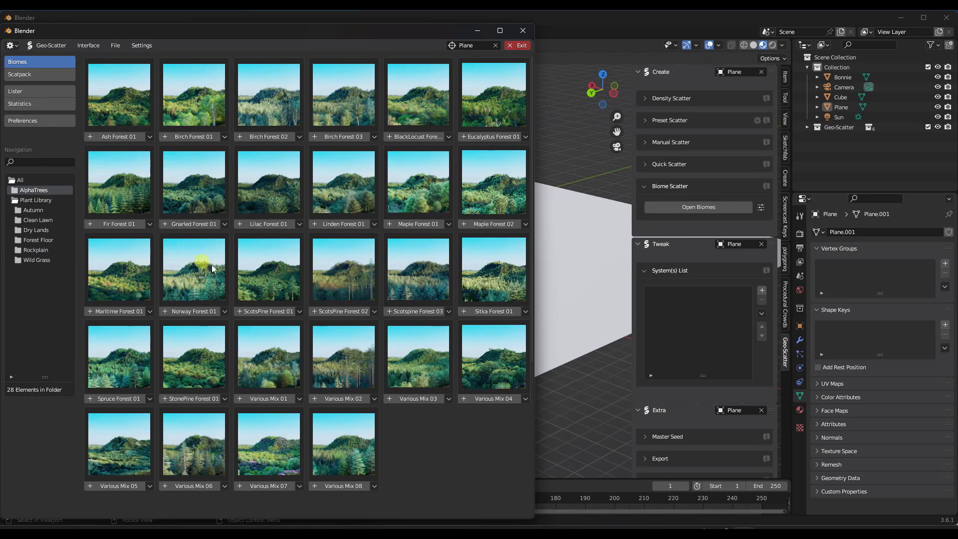
{"action": "scroll", "coordinate": [394, 351], "scroll_direction": "down", "scroll_amount": 2}
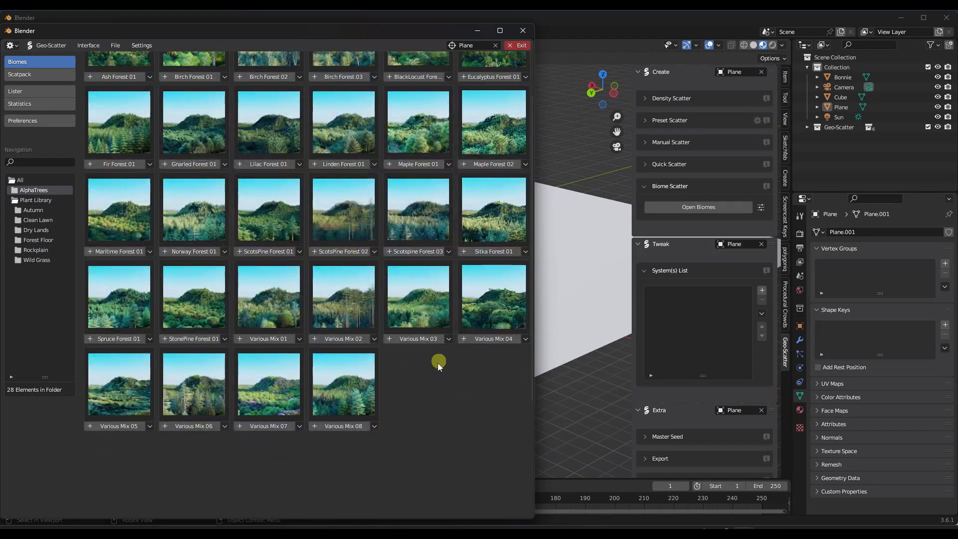
{"action": "scroll", "coordinate": [427, 382], "scroll_direction": "up", "scroll_amount": 2}
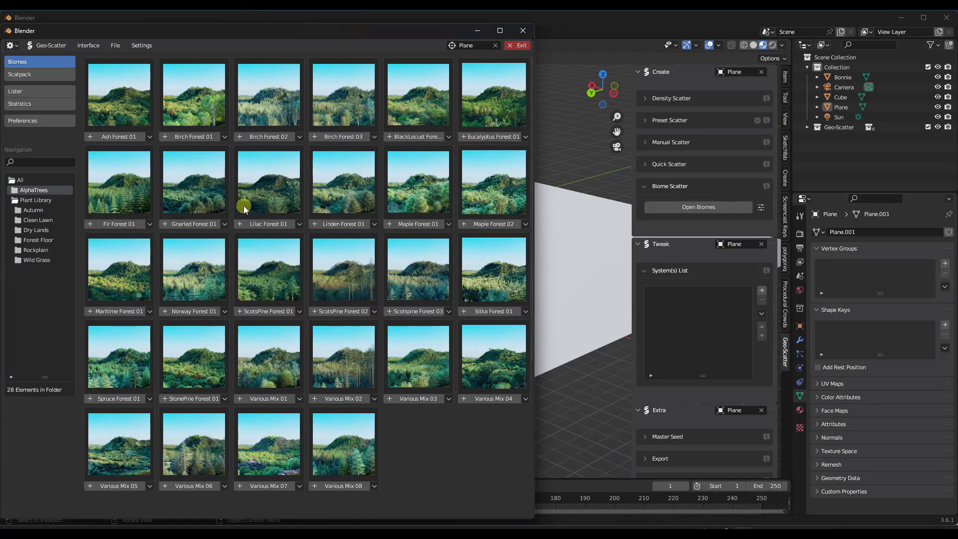
Scatter the Birch Forest 02 biome onto the plane and close the biome browser
{"action": "left_click", "coordinate": [259, 135]}
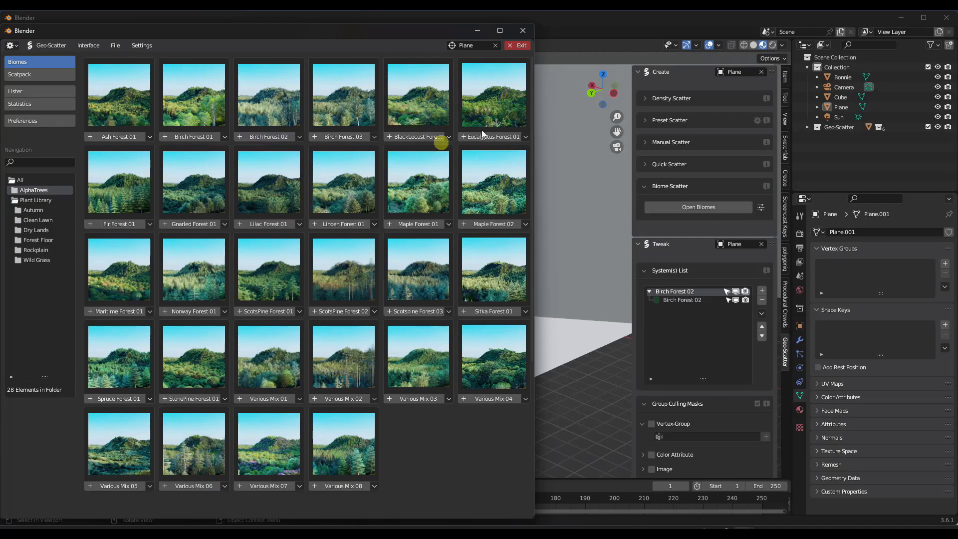
{"action": "left_click", "coordinate": [520, 31]}
{"action": "middle_click_drag", "start_coordinate": [378, 272], "coordinate": [309, 327]}
{"action": "middle_click_drag", "start_coordinate": [494, 318], "coordinate": [452, 241]}
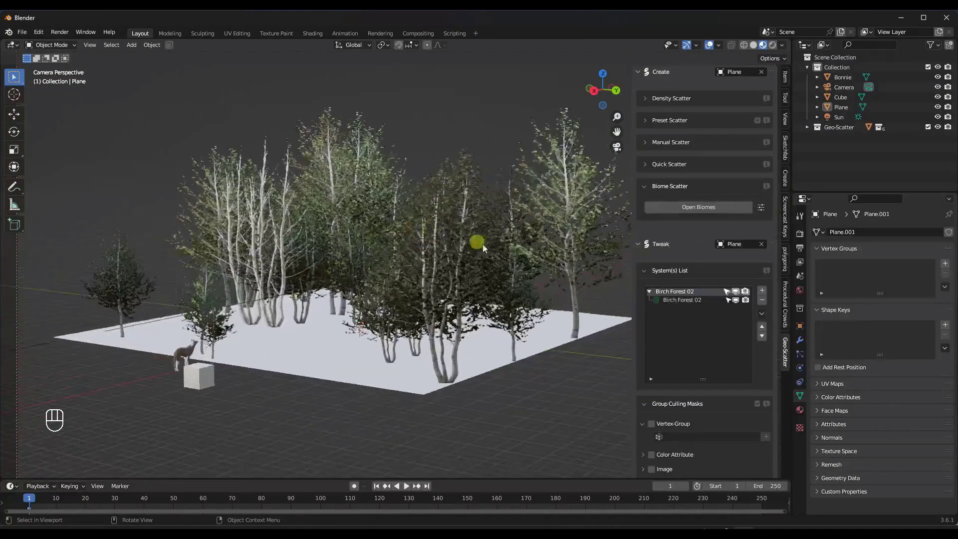
Try raising Birch Forest 02 density to 0.310 per m², then undo back to 0.100
{"action": "left_click", "coordinate": [682, 300]}
{"action": "scroll", "coordinate": [709, 350], "scroll_direction": "down", "scroll_amount": 5}
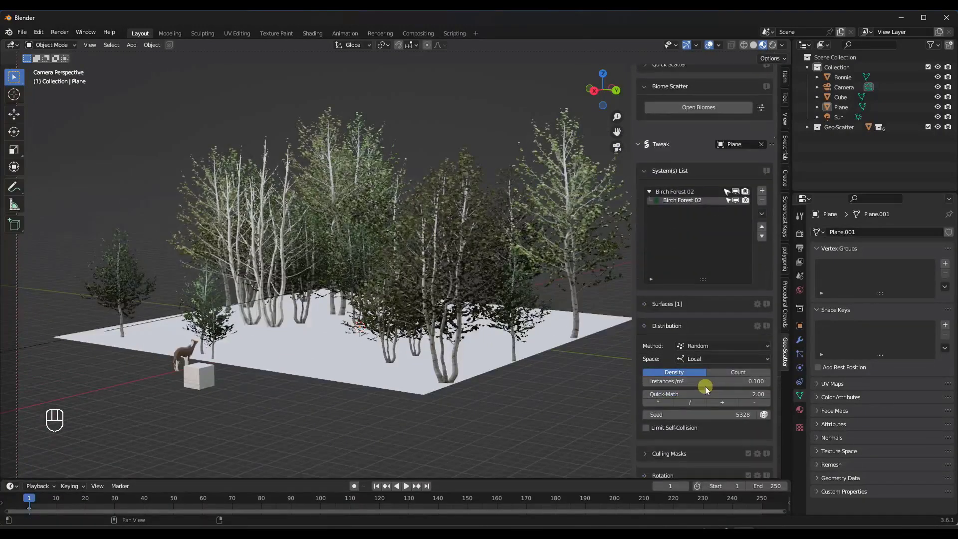
{"action": "left_click_drag", "start_coordinate": [706, 388], "coordinate": [736, 388]}
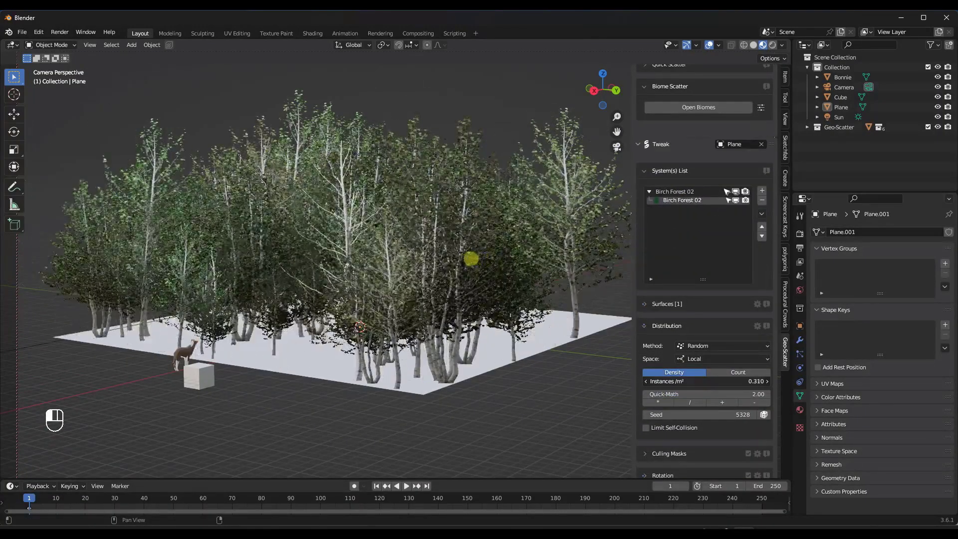
{"action": "key", "text": "ctrl+z"}
{"action": "scroll", "coordinate": [284, 252], "scroll_direction": "down", "scroll_amount": 3}
{"action": "middle_click_drag", "start_coordinate": [285, 252], "coordinate": [448, 238]}
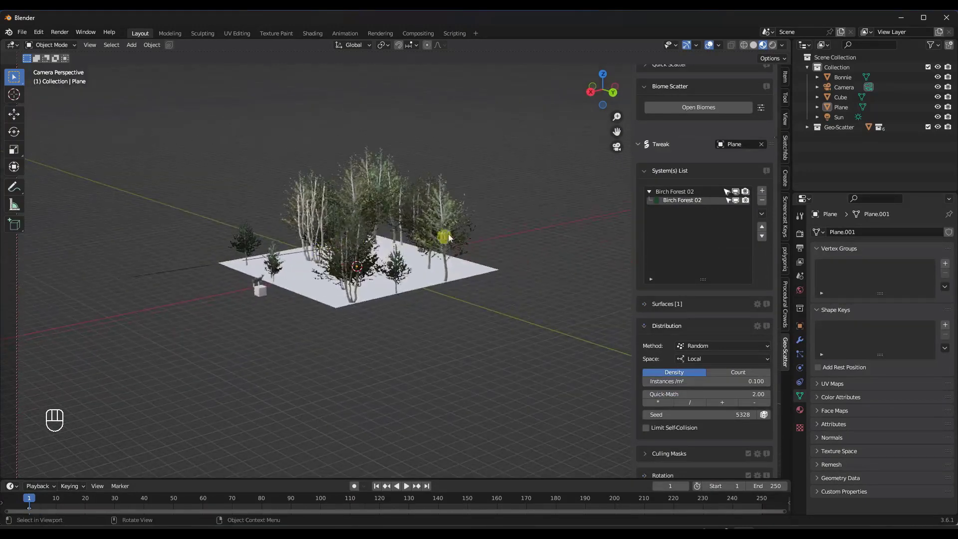
Delete the Birch Forest 02 biome from the plane and return to the installed Biomes library
{"action": "left_click", "coordinate": [672, 192]}
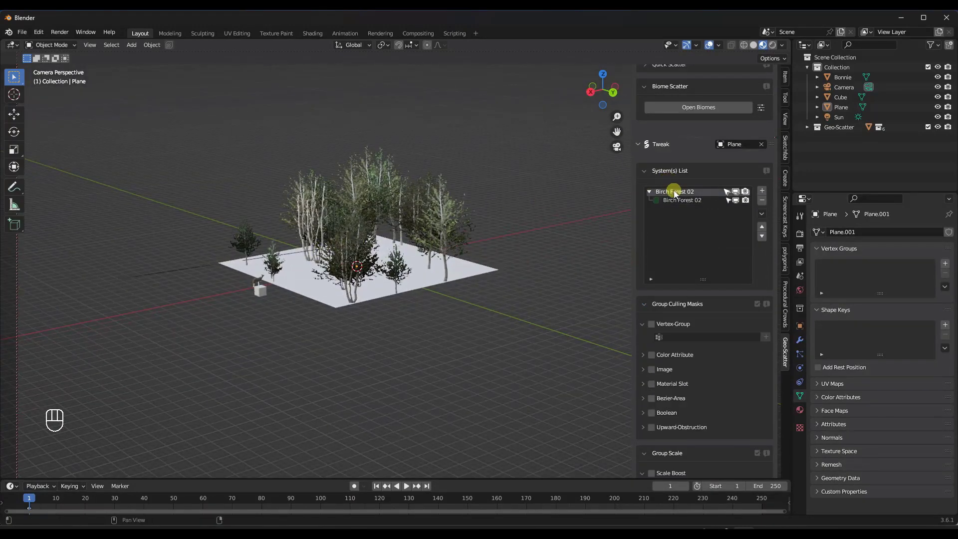
{"action": "left_click", "coordinate": [762, 201]}
{"action": "middle_click_drag", "start_coordinate": [456, 253], "coordinate": [374, 267]}
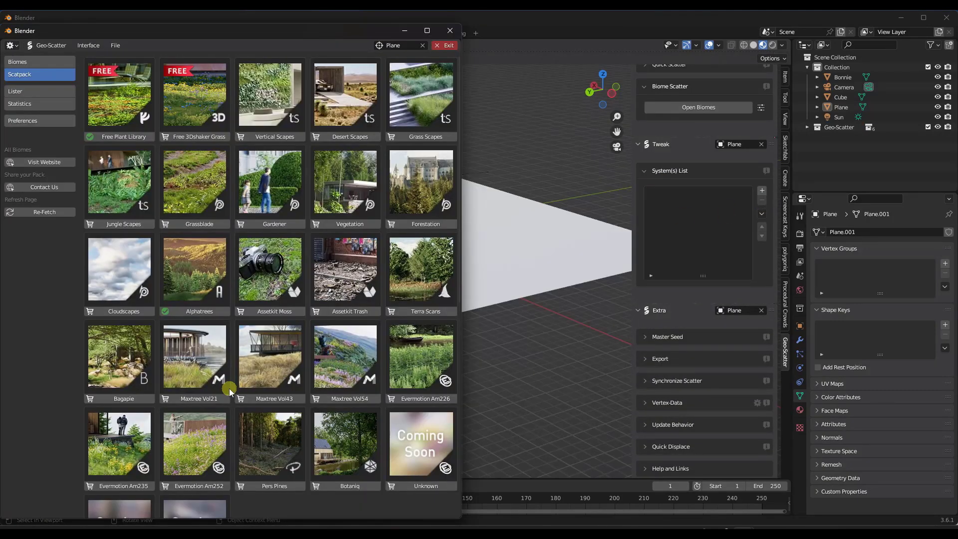
{"action": "scroll", "coordinate": [220, 399], "scroll_direction": "down", "scroll_amount": 2}
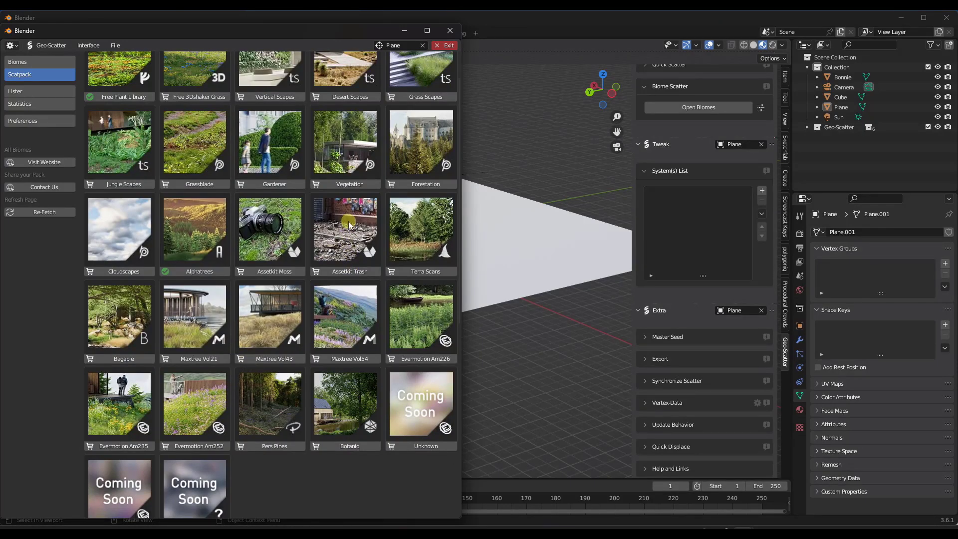
{"action": "left_click", "coordinate": [30, 61]}
Install the TrashKit biome package from the library's file options
{"action": "left_click", "coordinate": [138, 46]}
{"action": "mouse_move", "coordinate": [118, 47]}
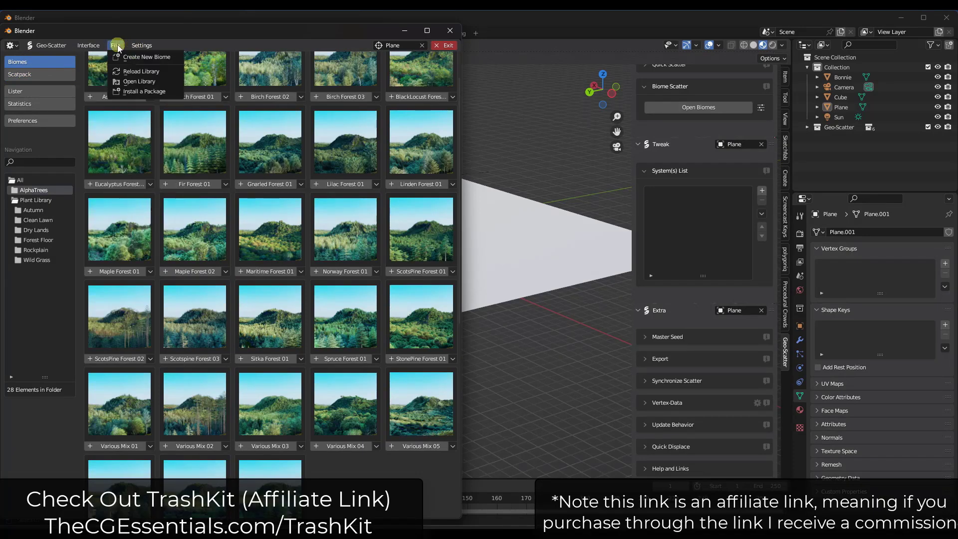
{"action": "left_click", "coordinate": [144, 91]}
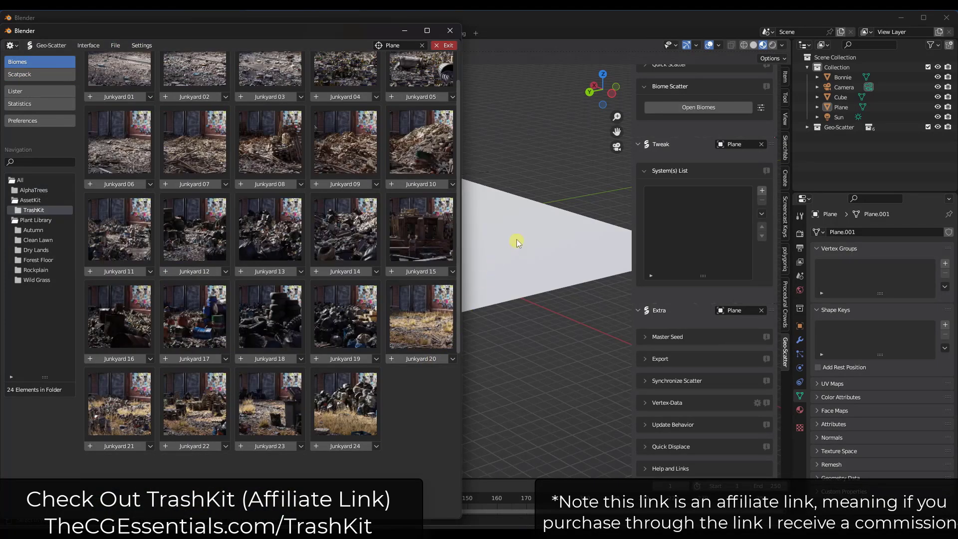
Import the TrashKit Junkyard 24 biome onto the plane
{"action": "scroll", "coordinate": [334, 274], "scroll_direction": "up", "scroll_amount": 2}
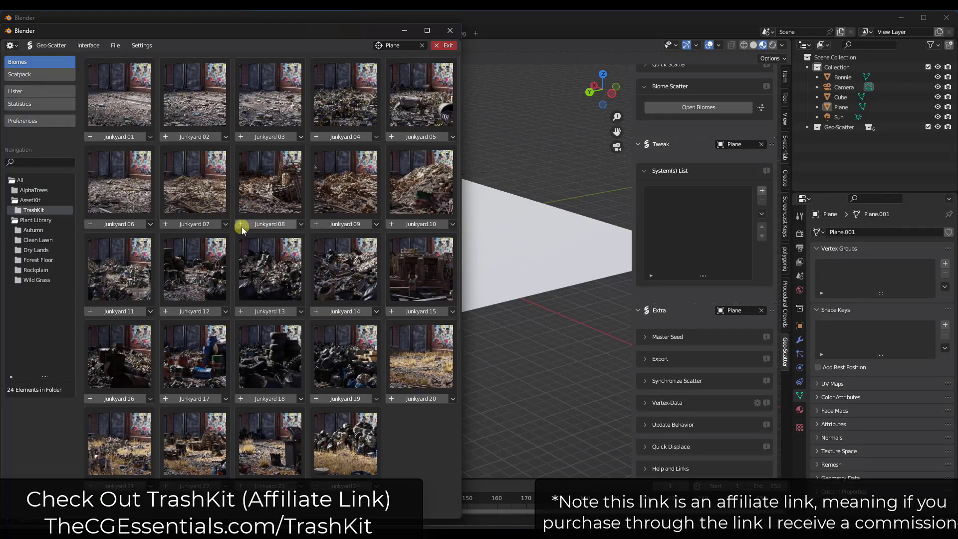
{"action": "scroll", "coordinate": [229, 225], "scroll_direction": "down", "scroll_amount": 2}
{"action": "scroll", "coordinate": [223, 229], "scroll_direction": "down", "scroll_amount": 1}
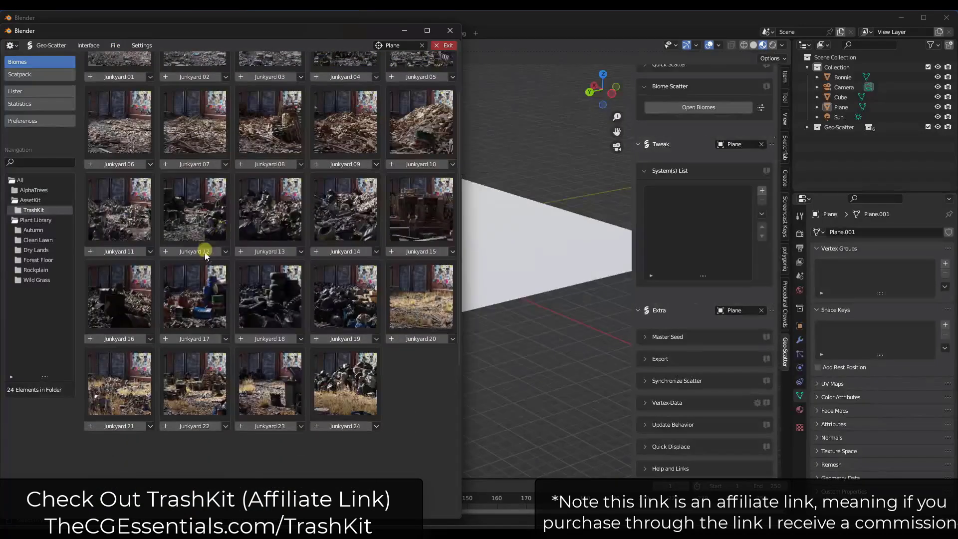
{"action": "left_click", "coordinate": [320, 427]}
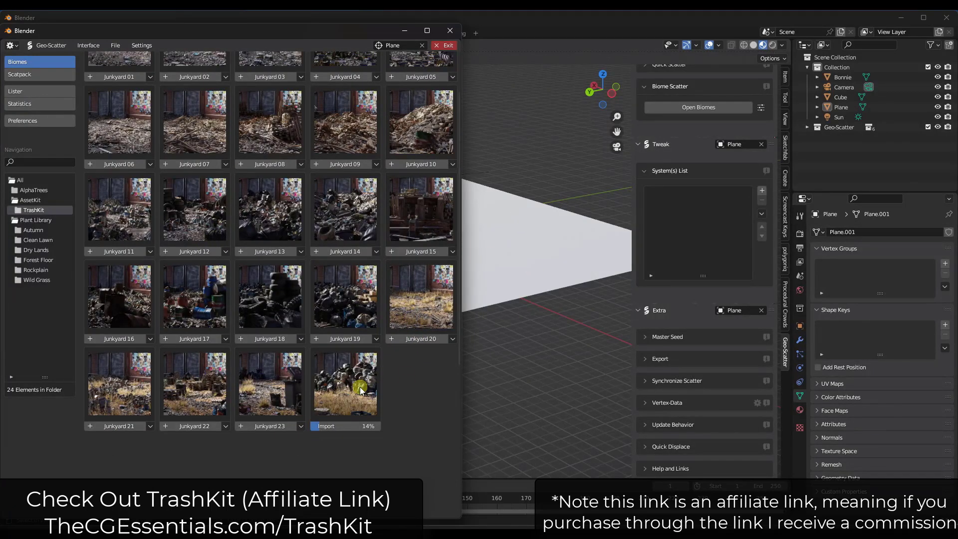
Close the biome manager and view the junkyard scatter from a lower angle
{"action": "left_click", "coordinate": [446, 45]}
{"action": "middle_click_drag", "start_coordinate": [421, 269], "coordinate": [388, 237]}
{"action": "scroll", "coordinate": [419, 226], "scroll_direction": "up", "scroll_amount": 5}
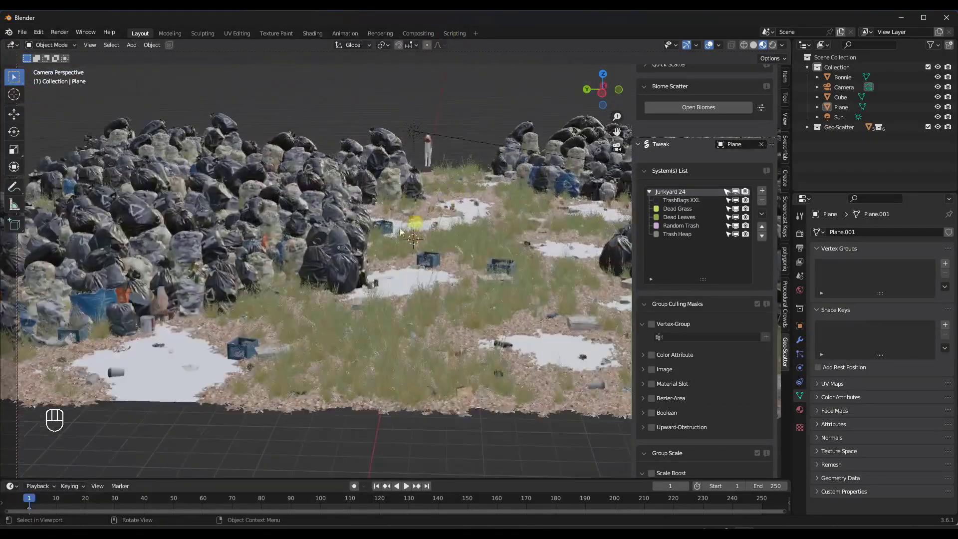
{"action": "middle_click_drag", "start_coordinate": [327, 229], "coordinate": [626, 209]}
{"action": "scroll", "coordinate": [626, 208], "scroll_direction": "up", "scroll_amount": 2}
Set the TrashBags XXL layer density to 2.820 instances per m²
{"action": "left_click", "coordinate": [688, 204]}
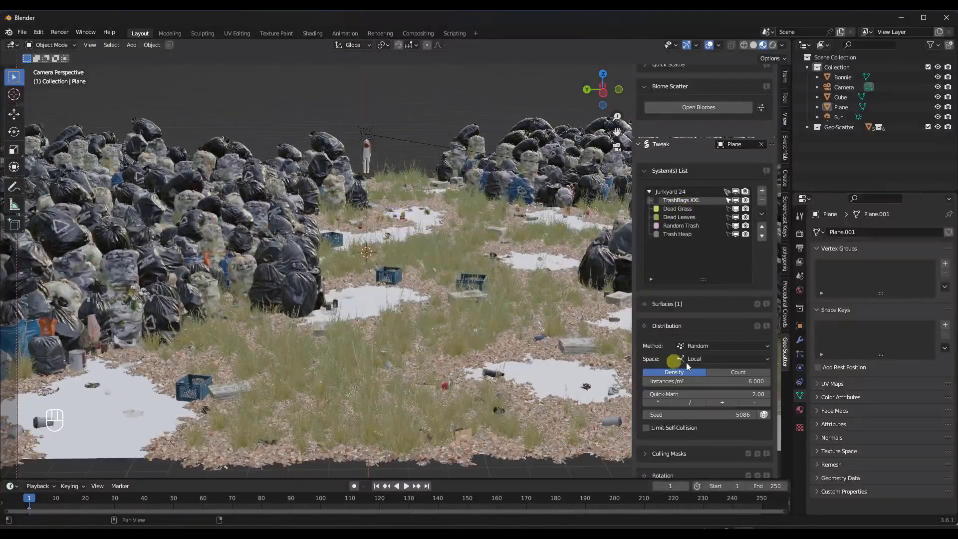
{"action": "left_click_drag", "start_coordinate": [707, 382], "coordinate": [757, 382]}
{"action": "left_click_drag", "start_coordinate": [467, 260], "coordinate": [652, 364]}
{"action": "scroll", "coordinate": [652, 364], "scroll_direction": "down", "scroll_amount": 3}
{"action": "mouse_move", "coordinate": [351, 259]}
{"action": "middle_mouse_down"}
{"action": "mouse_move", "coordinate": [352, 280]}
{"action": "mouse_move", "coordinate": [316, 255]}
{"action": "mouse_move", "coordinate": [345, 277]}
{"action": "middle_mouse_up"}
{"action": "scroll", "coordinate": [344, 279], "scroll_direction": "up", "scroll_amount": 3}
{"action": "scroll", "coordinate": [341, 283], "scroll_direction": "up", "scroll_amount": 2}
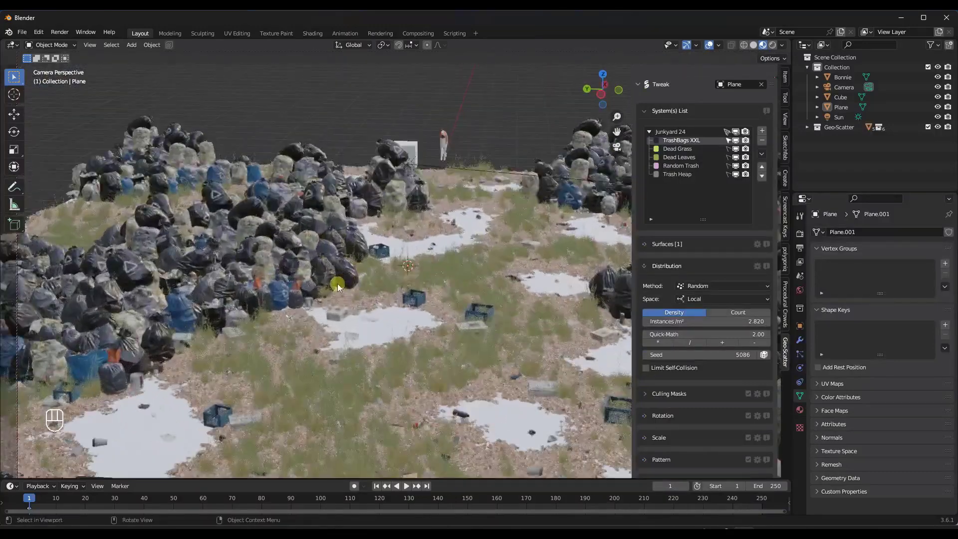
{"action": "scroll", "coordinate": [373, 274], "scroll_direction": "down", "scroll_amount": 2}
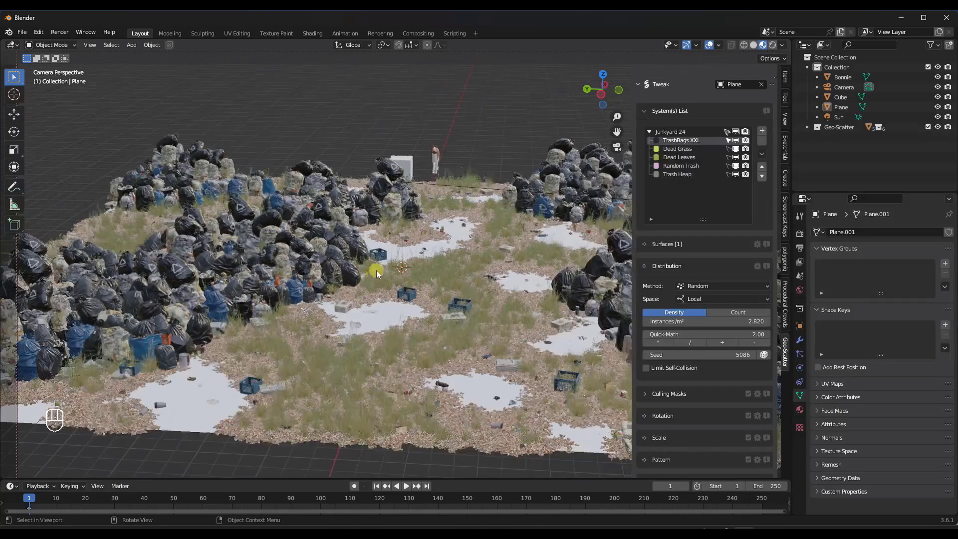
{"action": "scroll", "coordinate": [697, 195], "scroll_direction": "up", "scroll_amount": 6}
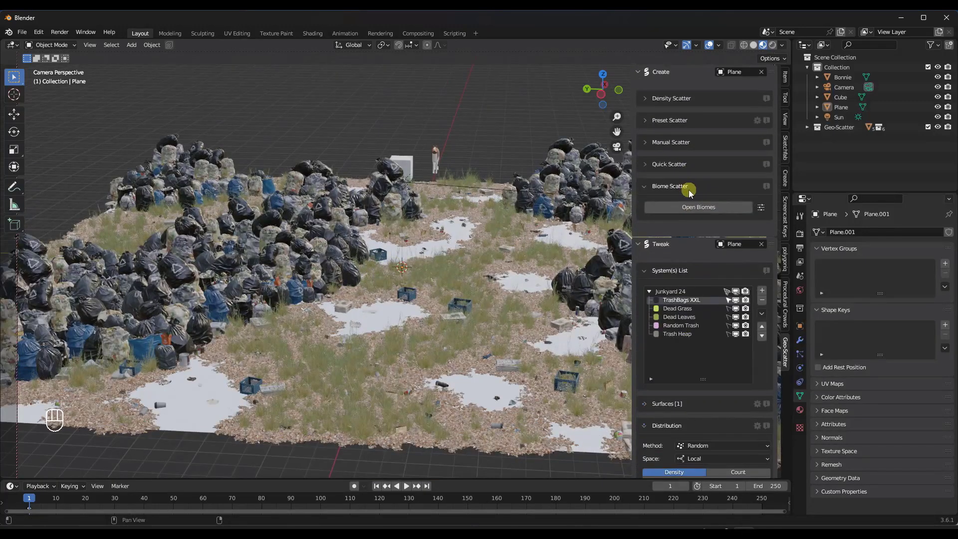
Reopen and widen the biome manager, then remove the Junkyard 24 scatter system
{"action": "left_click", "coordinate": [713, 208]}
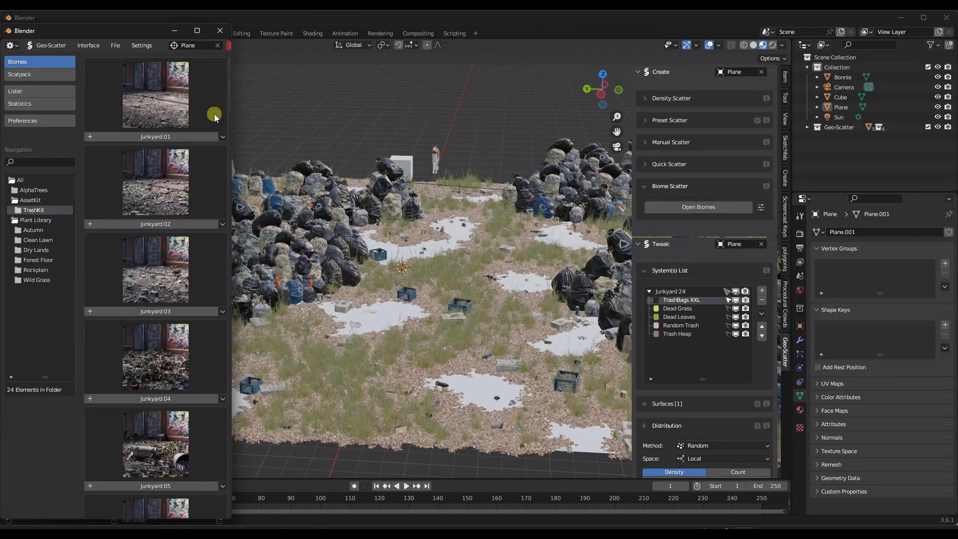
{"action": "left_click_drag", "start_coordinate": [233, 118], "coordinate": [513, 124]}
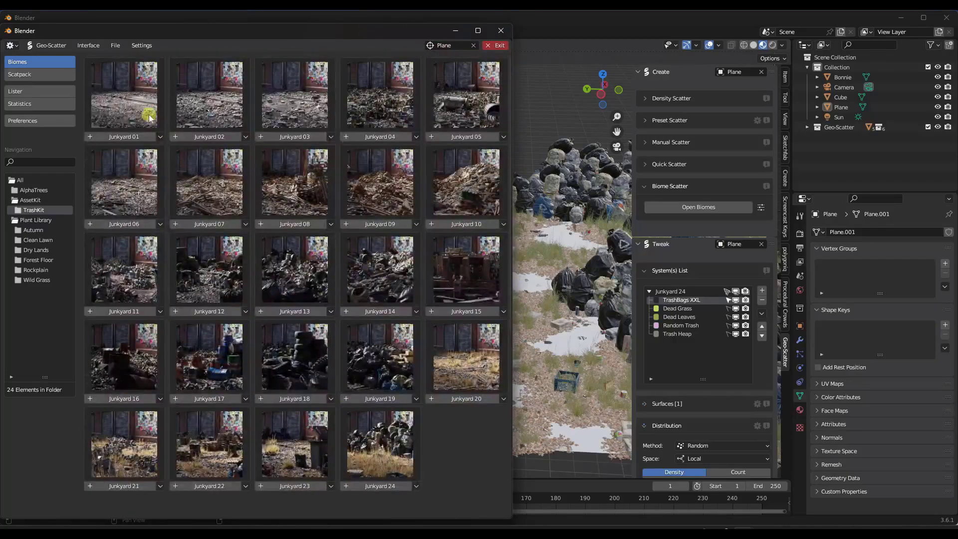
{"action": "left_click", "coordinate": [141, 45]}
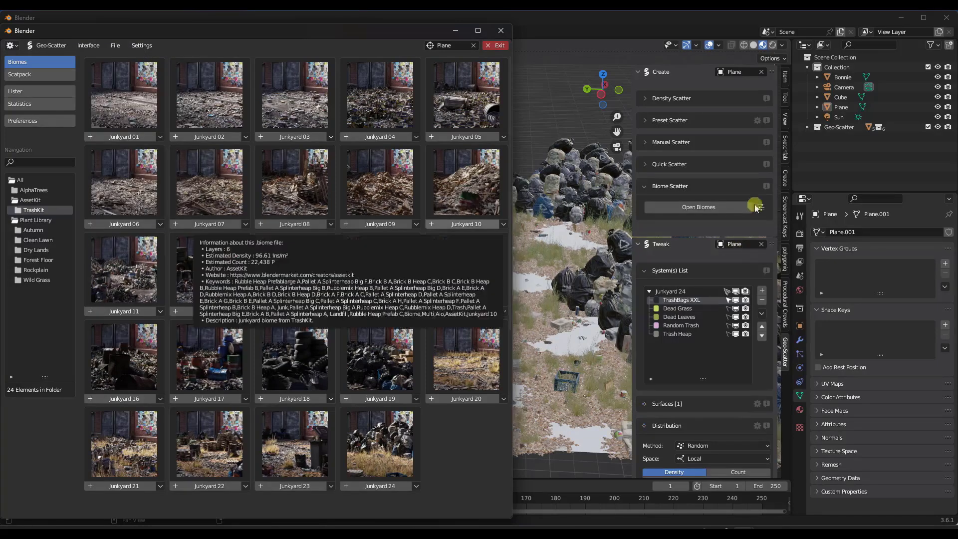
{"action": "left_click", "coordinate": [699, 293]}
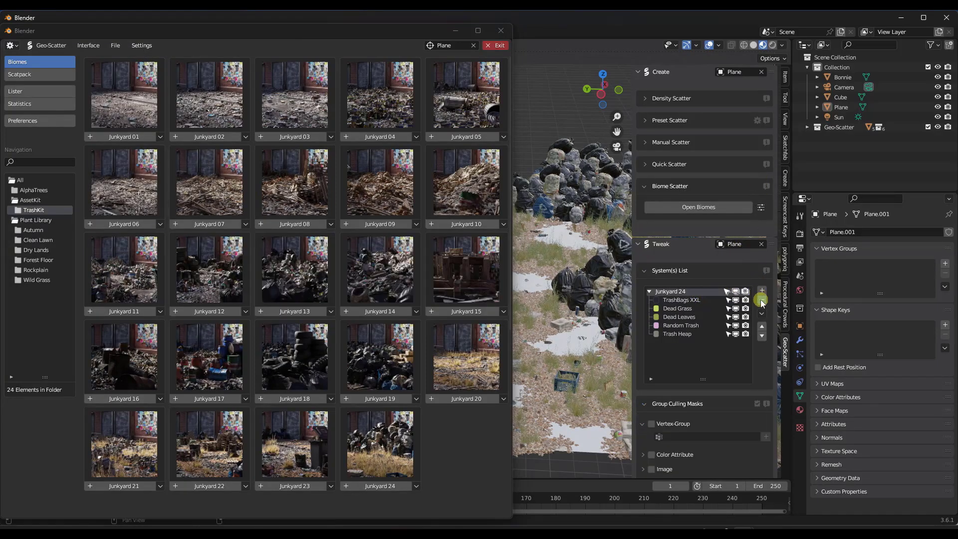
{"action": "left_click", "coordinate": [762, 301]}
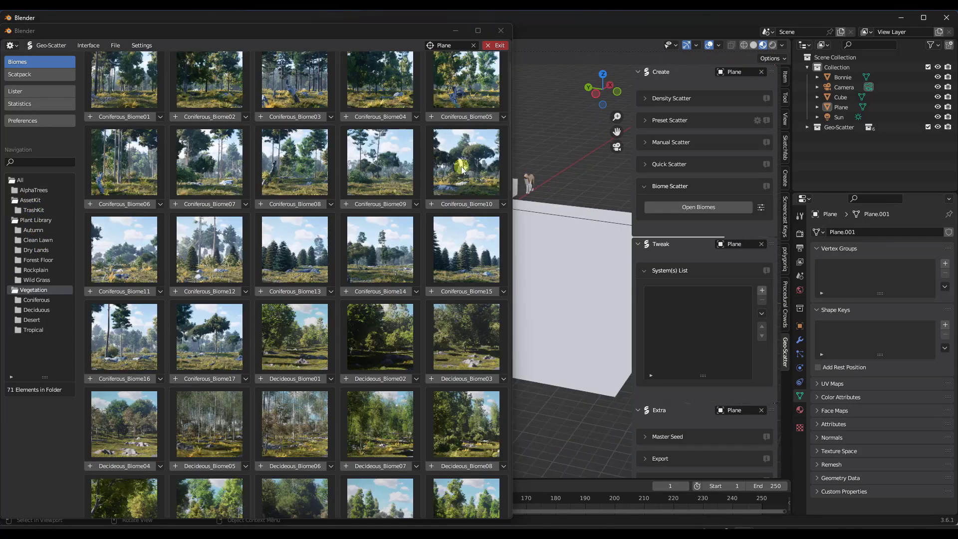
Enable Reduce Density for future biome imports with the rate at about 70%
{"action": "scroll", "coordinate": [222, 255], "scroll_direction": "down", "scroll_amount": 10}
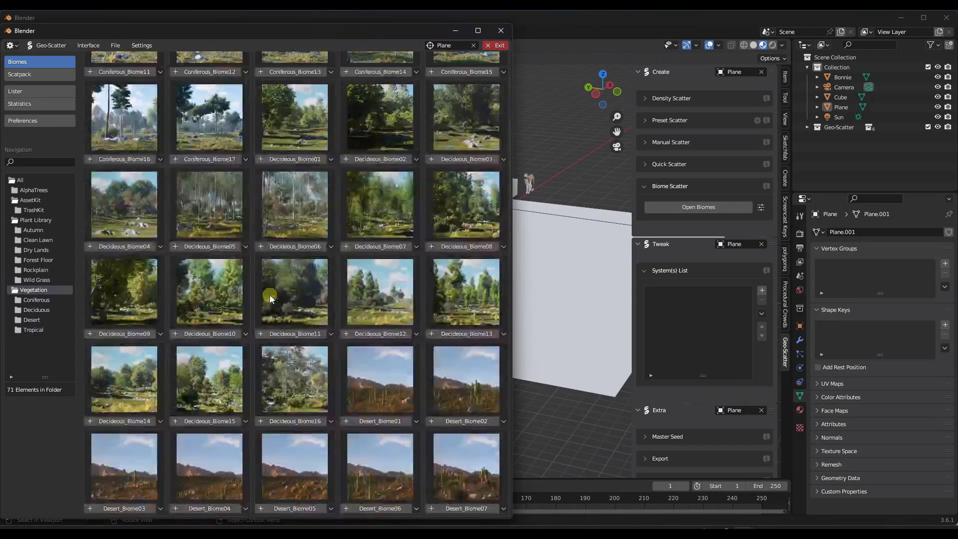
{"action": "scroll", "coordinate": [269, 299], "scroll_direction": "down", "scroll_amount": 10}
{"action": "scroll", "coordinate": [338, 284], "scroll_direction": "up", "scroll_amount": 20}
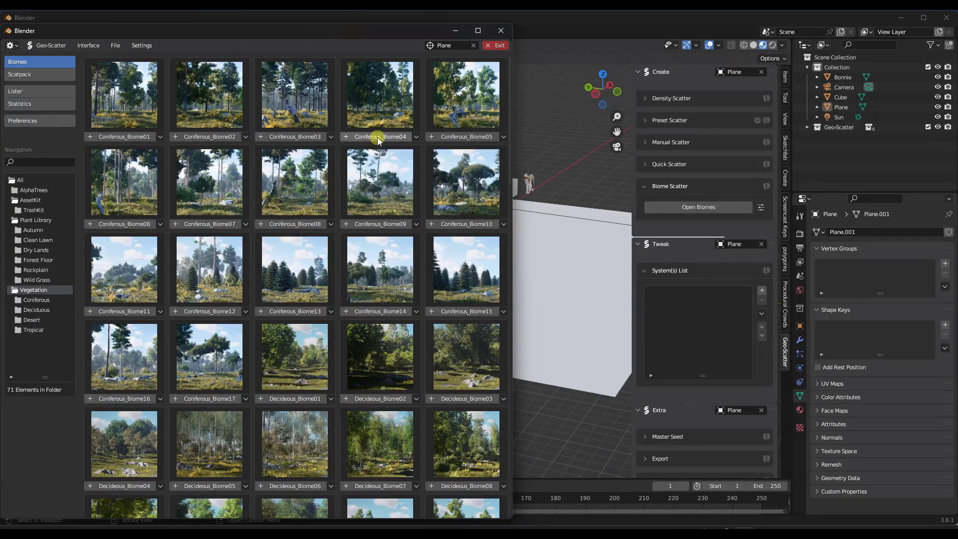
{"action": "left_click", "coordinate": [141, 46]}
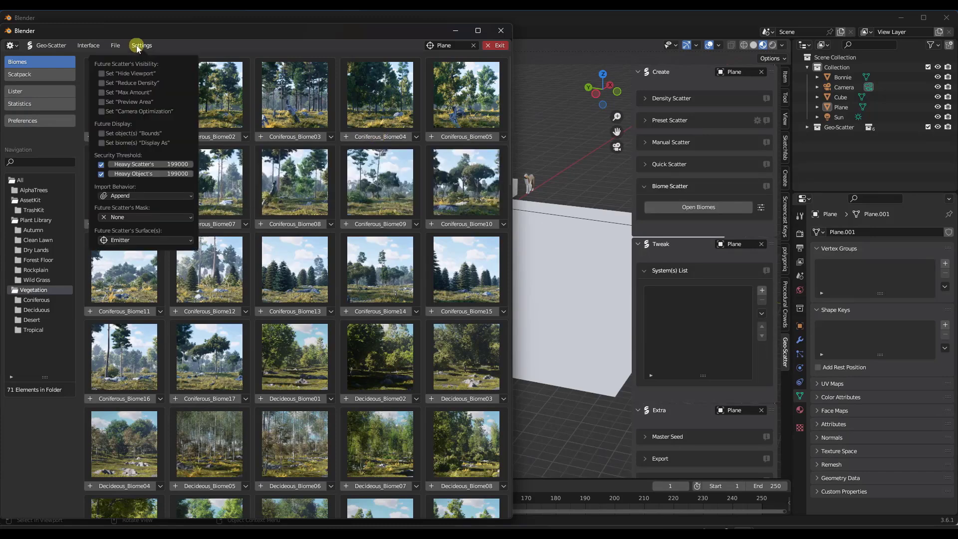
{"action": "left_click", "coordinate": [123, 83]}
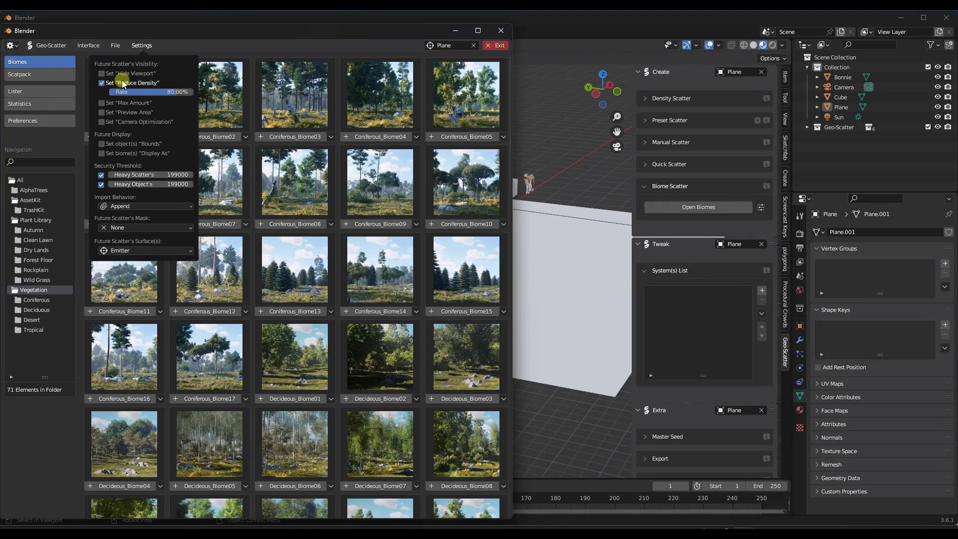
{"action": "left_click_drag", "start_coordinate": [178, 92], "coordinate": [270, 337]}
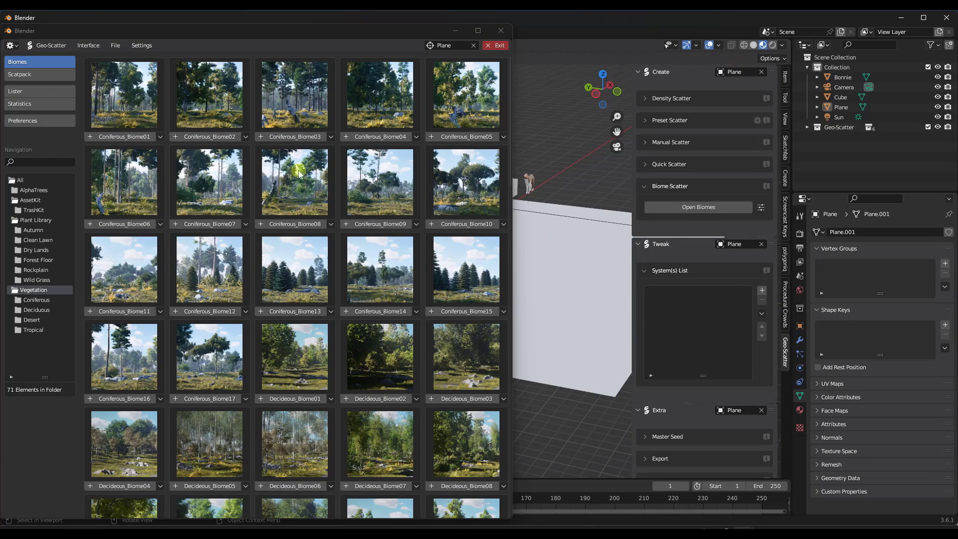
Import Coniferous_Biome04 onto the plane and return to the camera view
{"action": "left_click", "coordinate": [346, 137]}
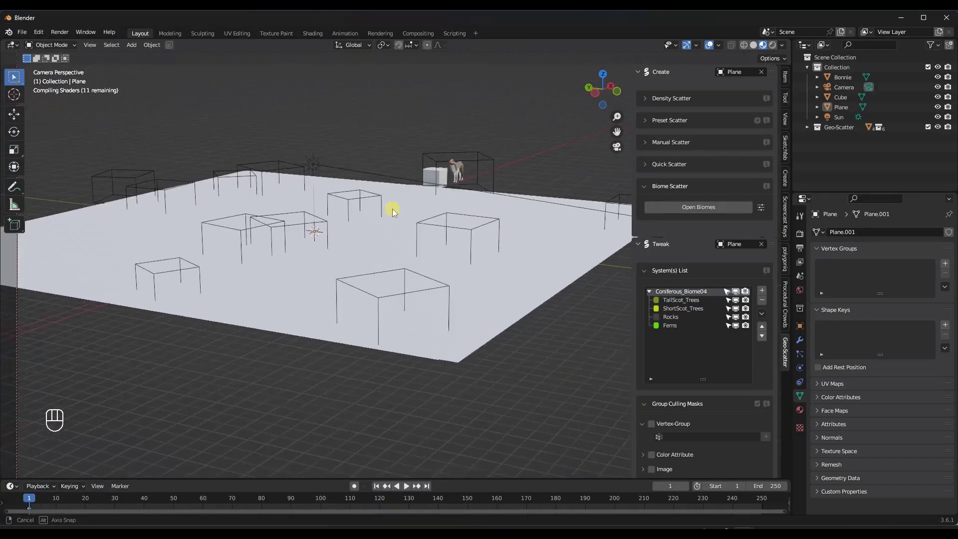
{"action": "key", "text": "KP_0"}
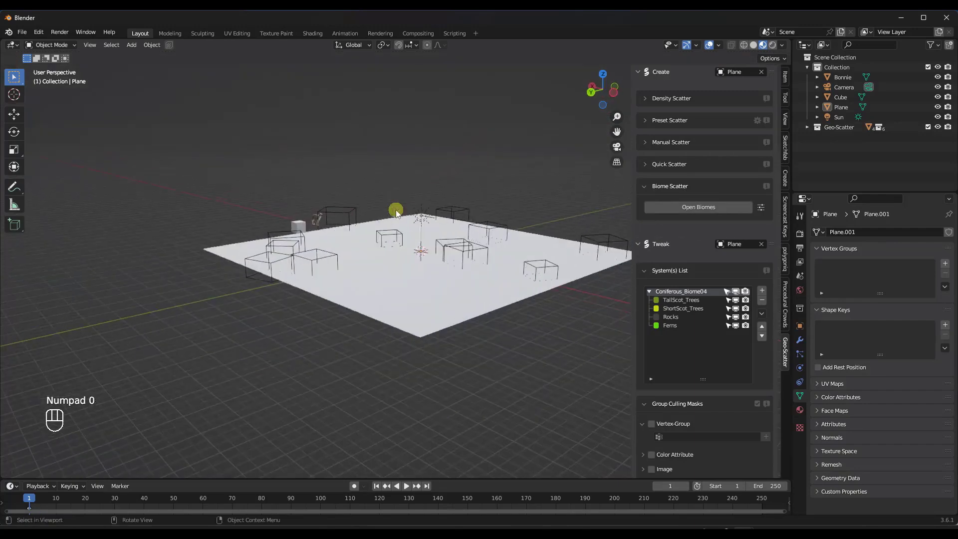
{"action": "key", "text": "KP_0"}
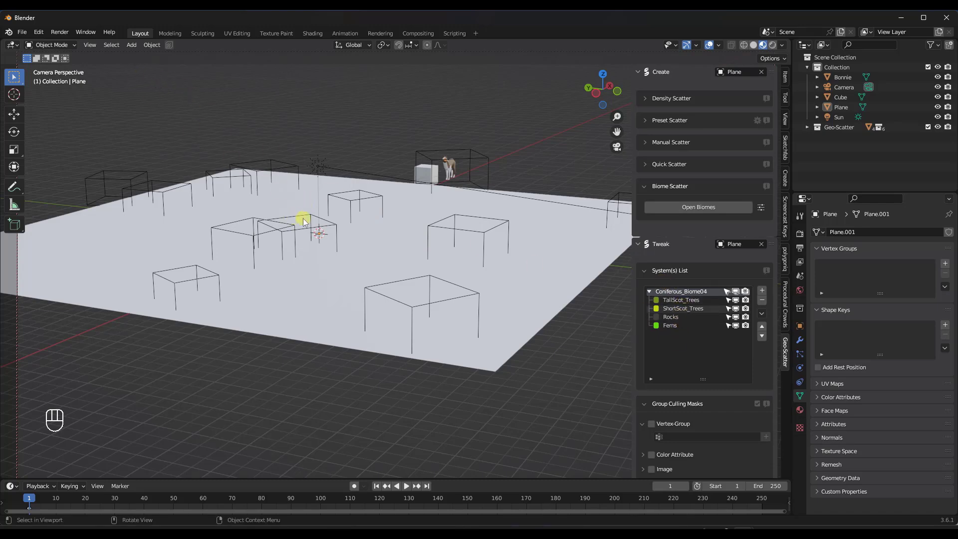
{"action": "left_click", "coordinate": [60, 31]}
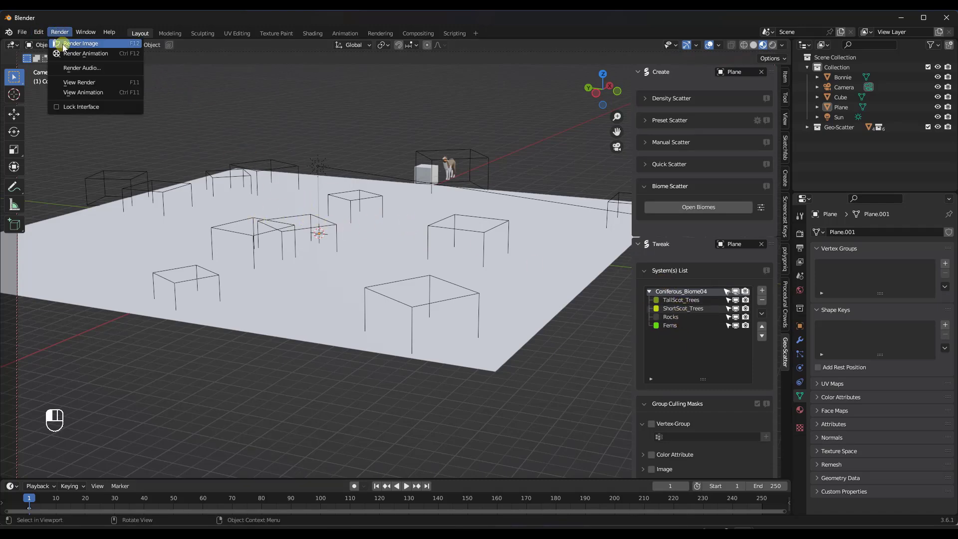
Render the camera view image, then close the render window when finished
{"action": "left_click", "coordinate": [80, 43]}
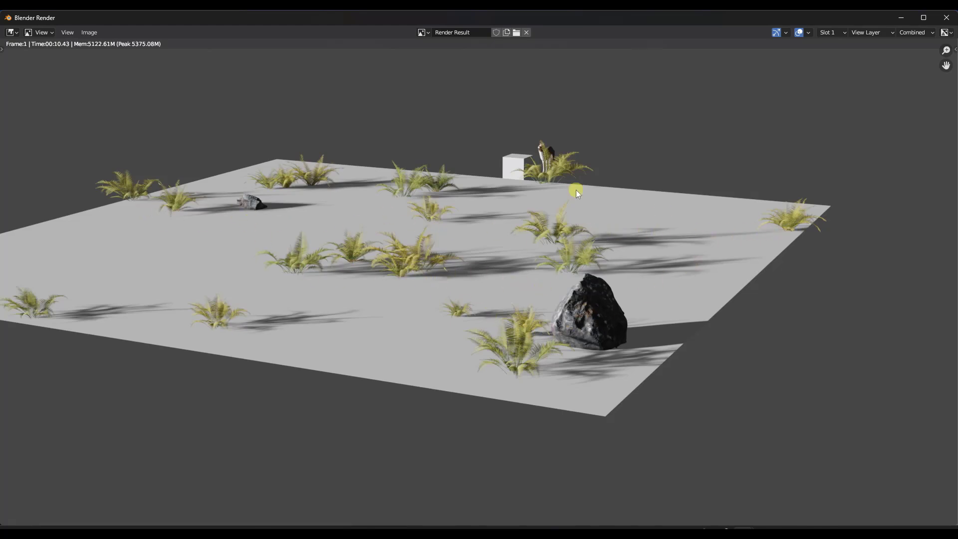
{"action": "left_click", "coordinate": [947, 17]}
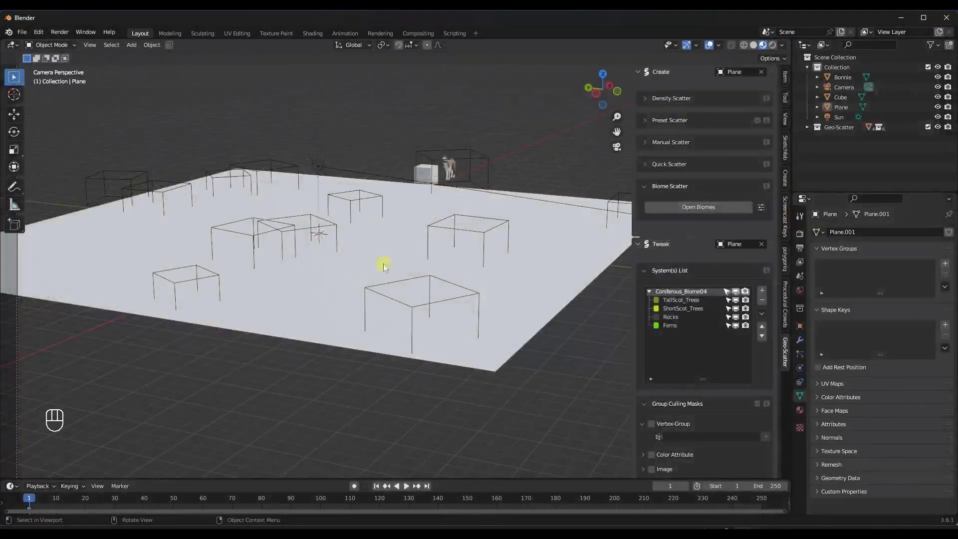
{"action": "middle_click_drag", "start_coordinate": [492, 294], "coordinate": [377, 260]}
{"action": "scroll", "coordinate": [384, 270], "scroll_direction": "up", "scroll_amount": 5}
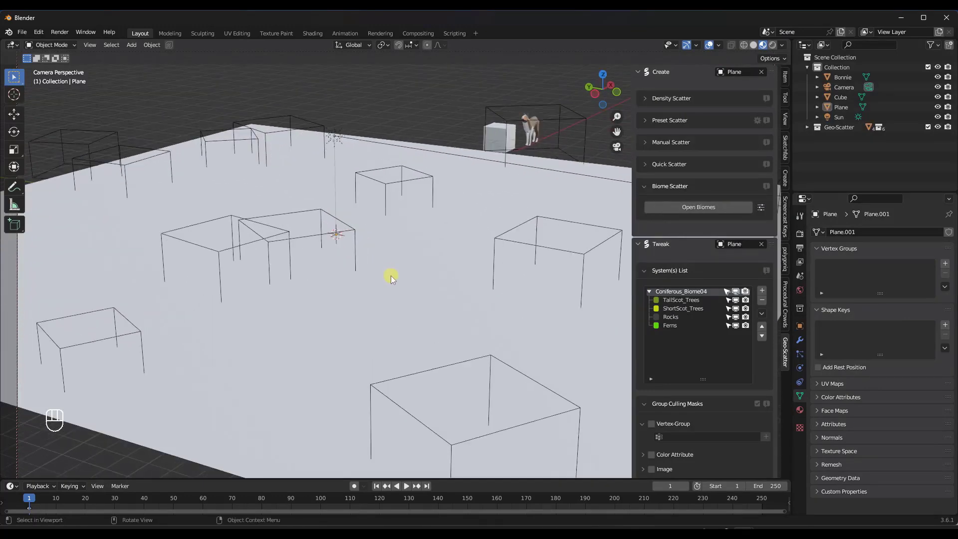